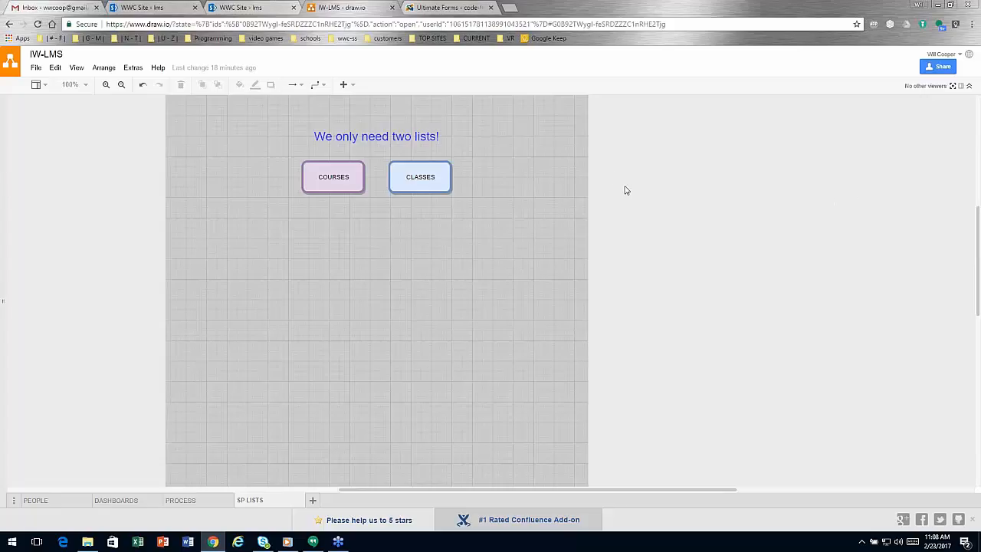
Switch to the SharePoint lms page and open the Employee Onboarding 101 course from the LMS Courses list for editing.
left_click(146, 7)
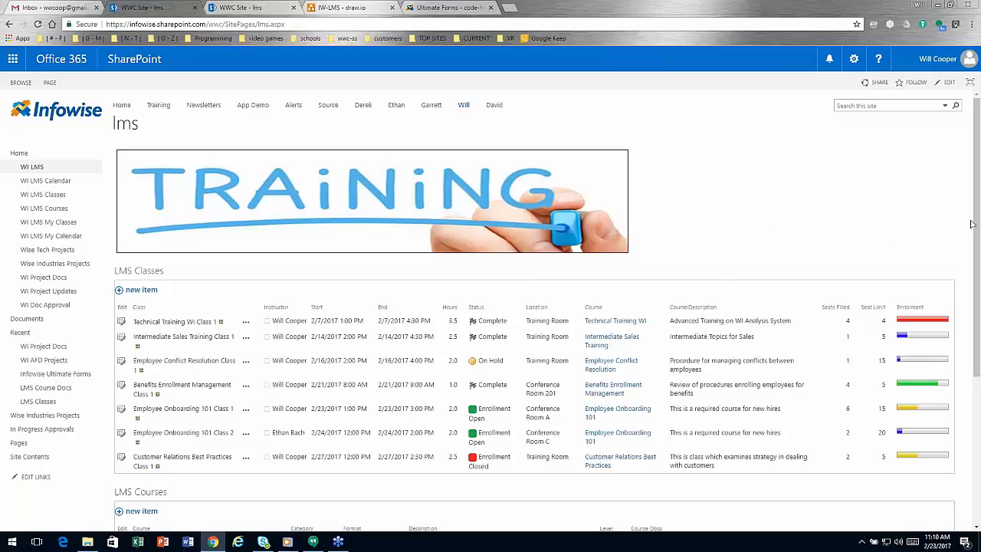
left_click_drag(976, 207, 977, 350)
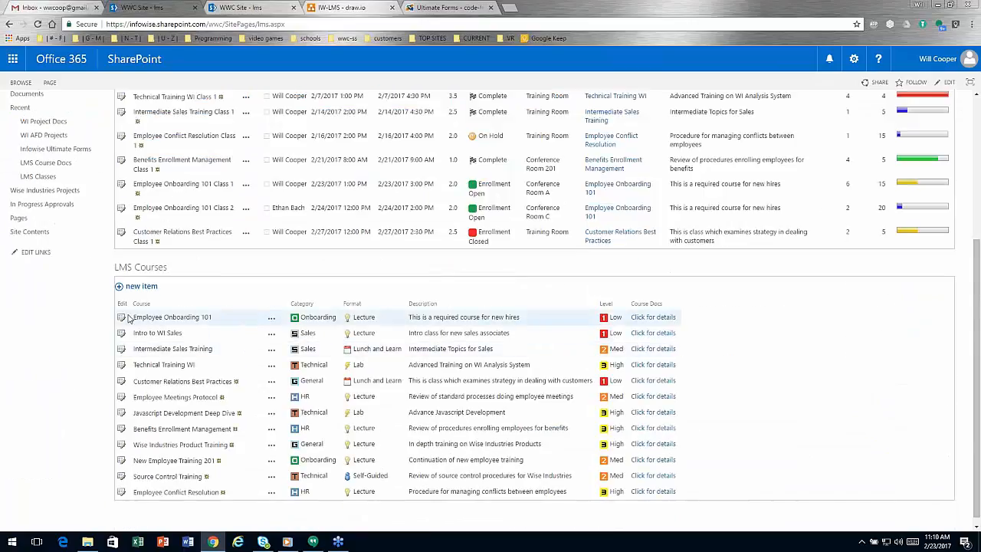
left_click(121, 318)
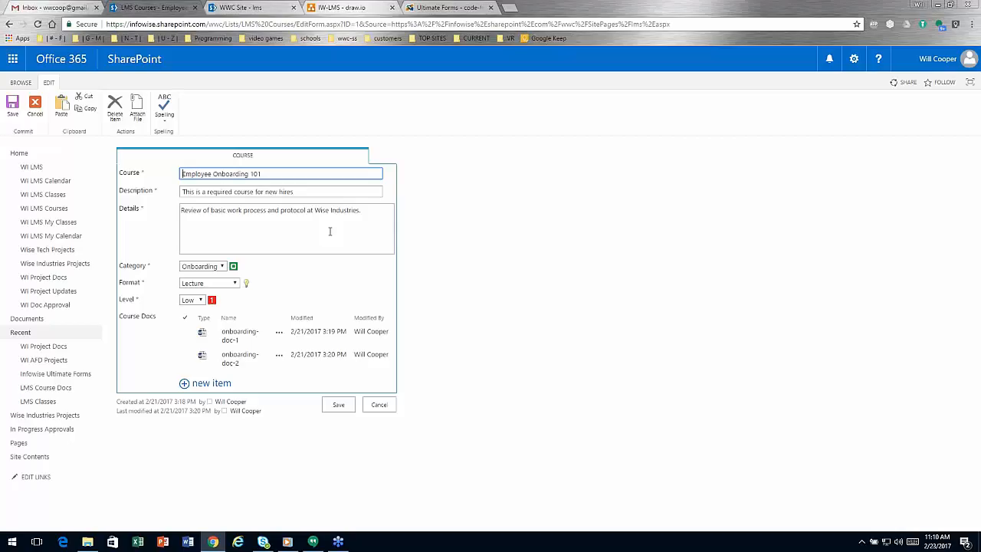
Examine the Category, Format and Level choices of the course and close the form without saving.
left_click(223, 267)
left_click(276, 270)
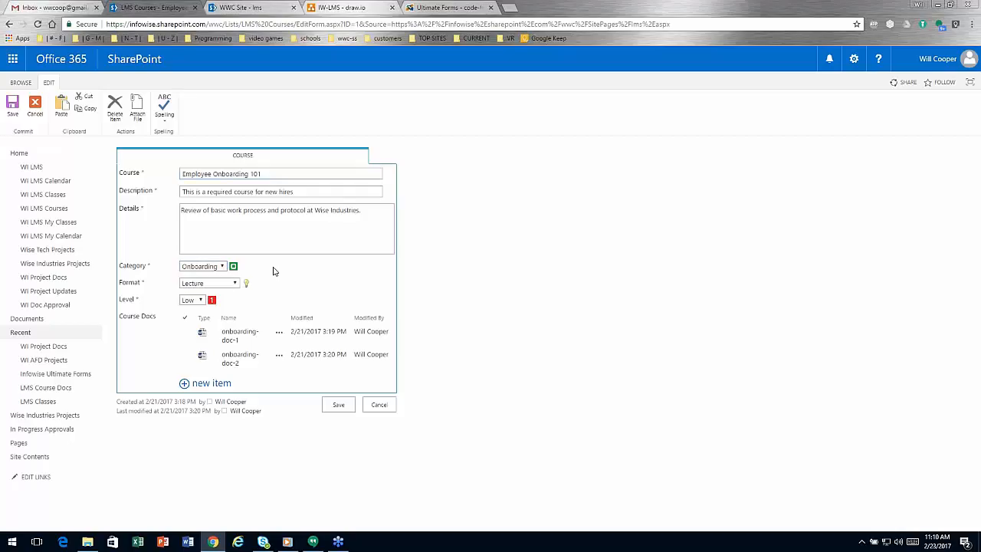
left_click(235, 284)
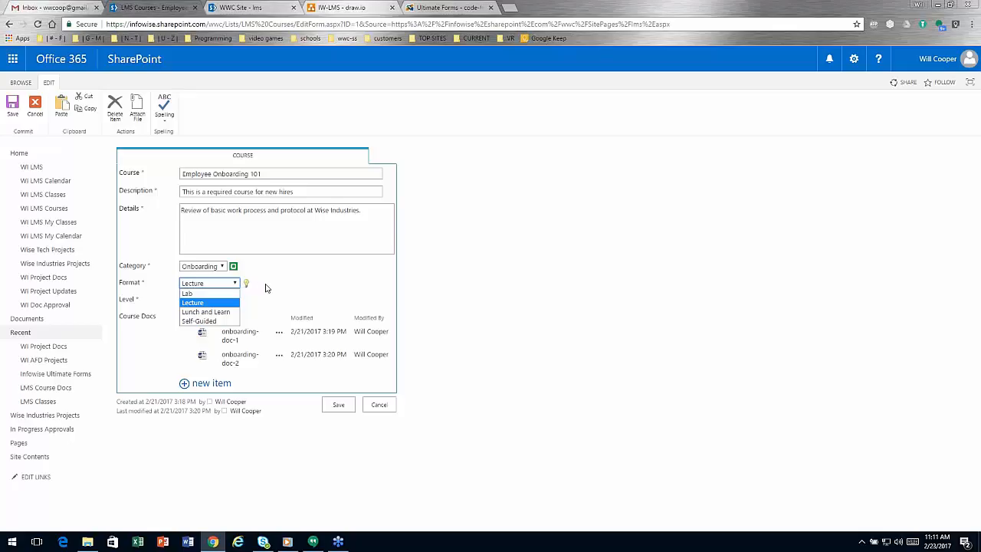
left_click(267, 288)
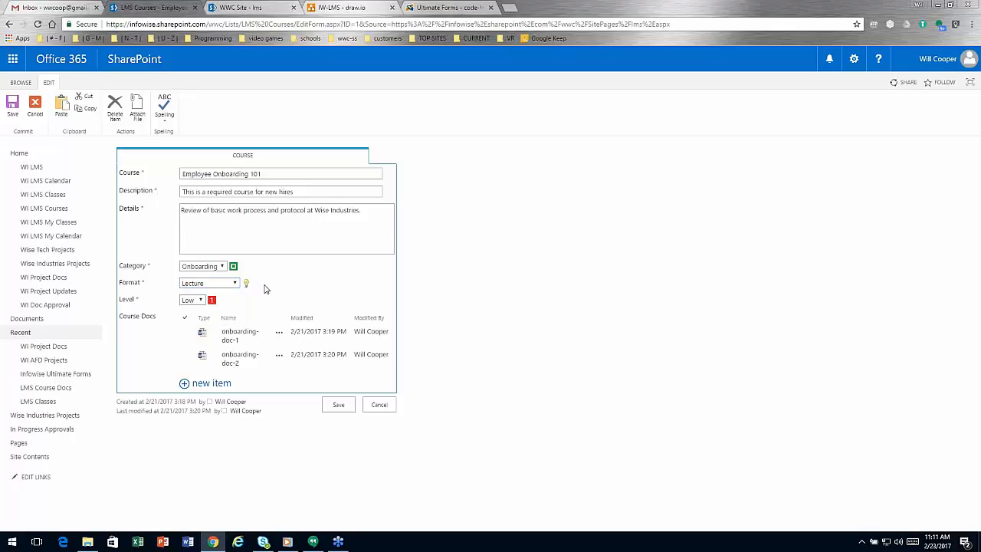
left_click(201, 301)
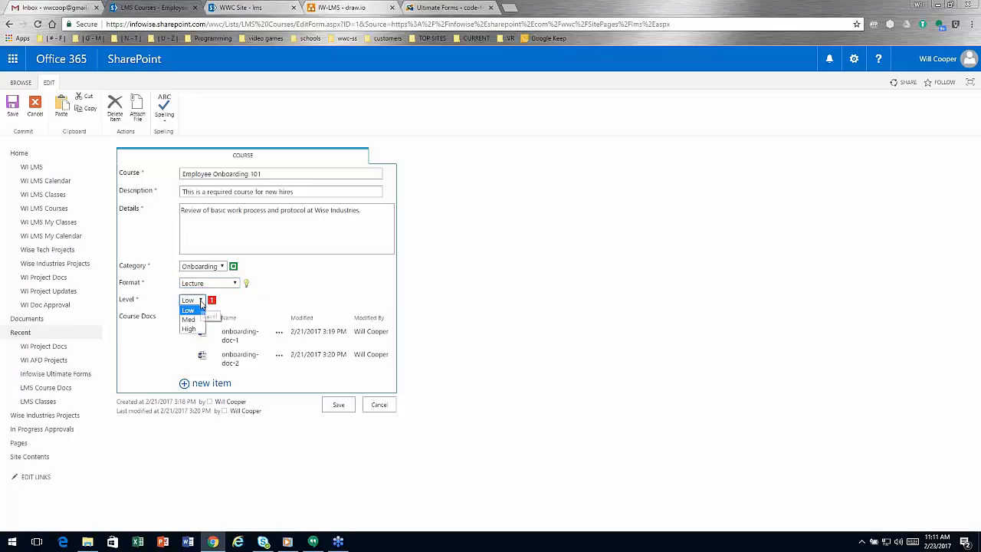
left_click(257, 303)
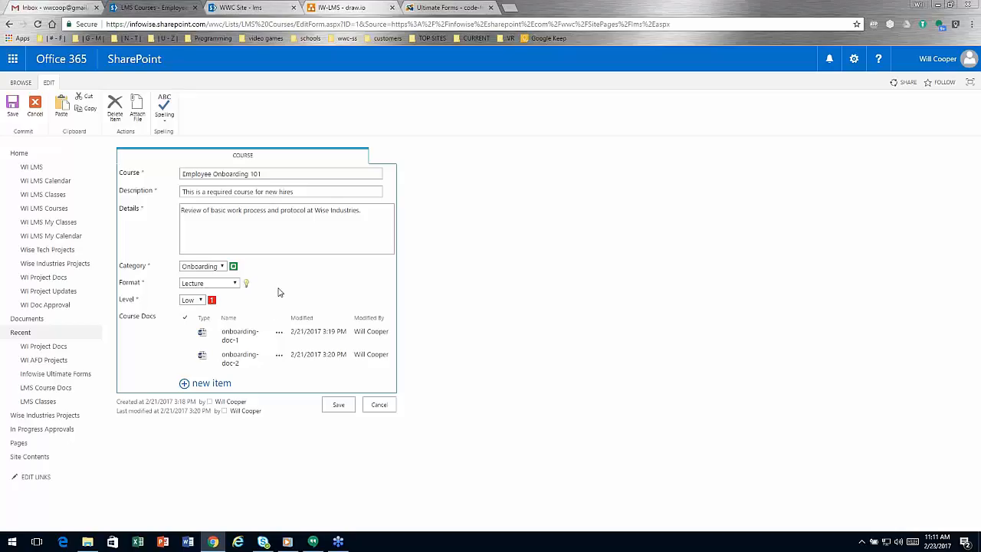
left_click(382, 408)
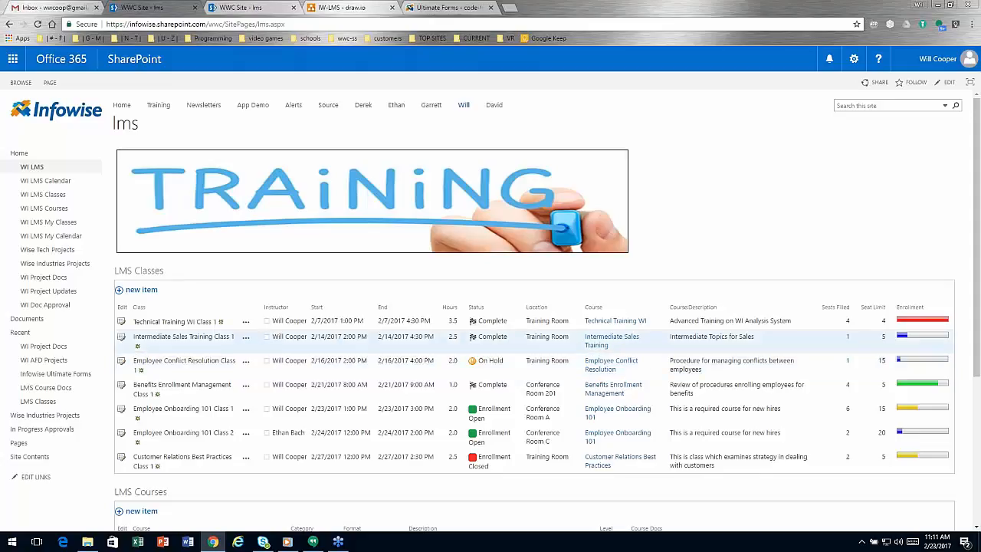
Examine the LMS Classes list on the lms page, especially the class statuses and the enrollment bars.
left_click_drag(977, 248, 977, 249)
scroll(424, 386, "down", 2)
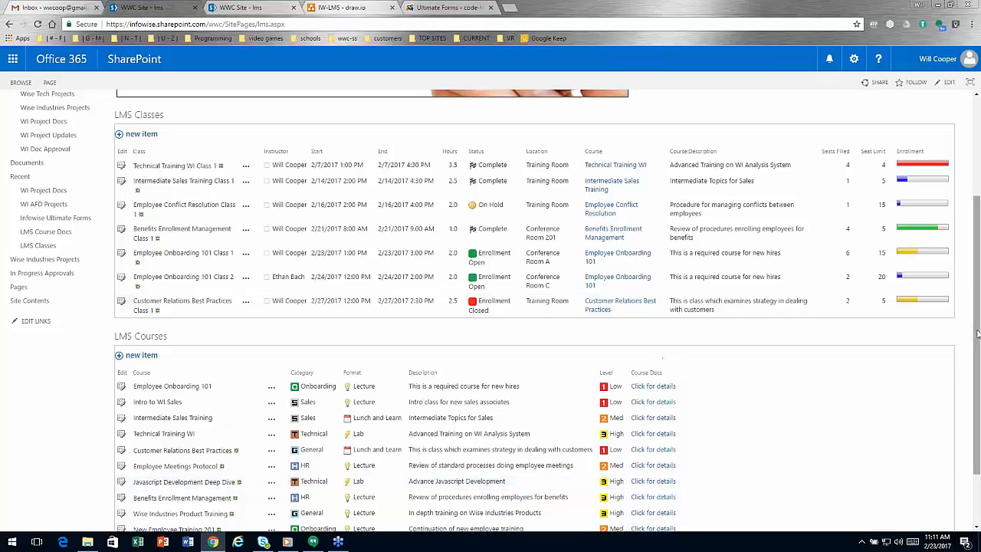
scroll(694, 288, "up", 2)
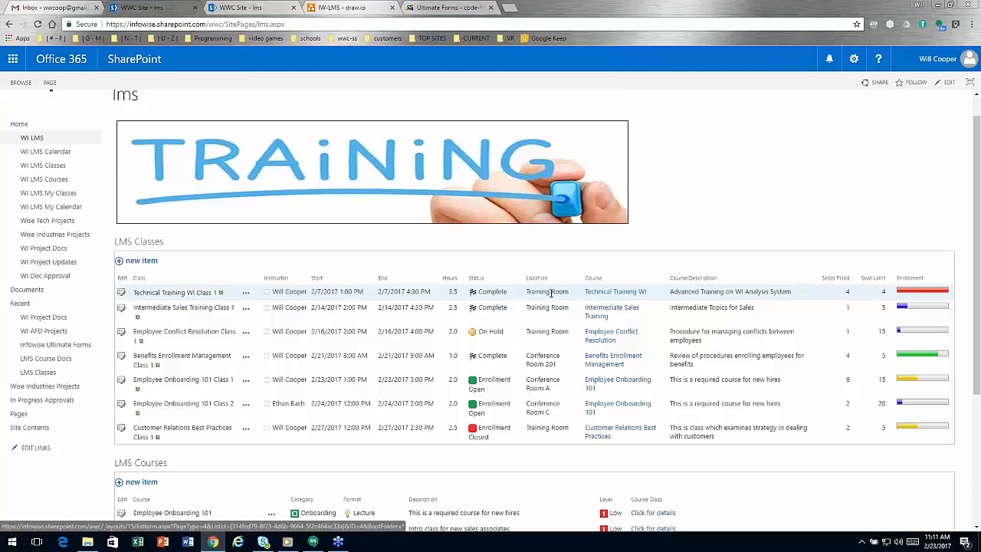
left_click_drag(476, 277, 492, 273)
left_click(495, 266)
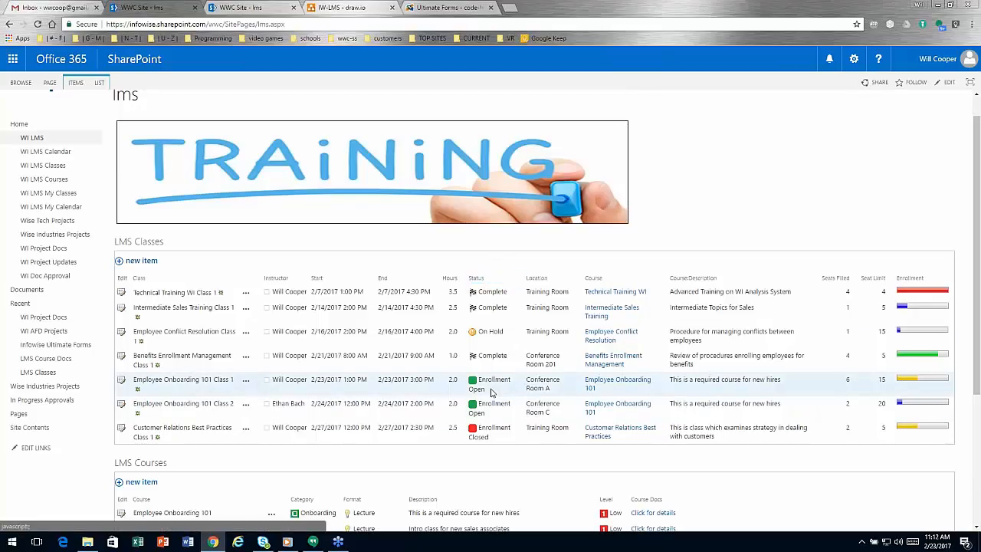
triple_click(495, 391)
left_click(506, 441)
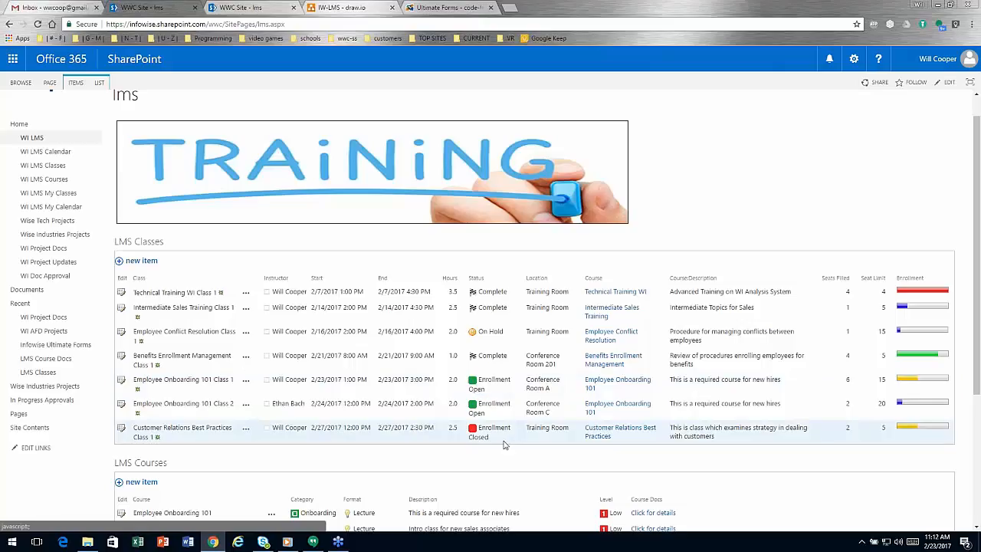
triple_click(500, 443)
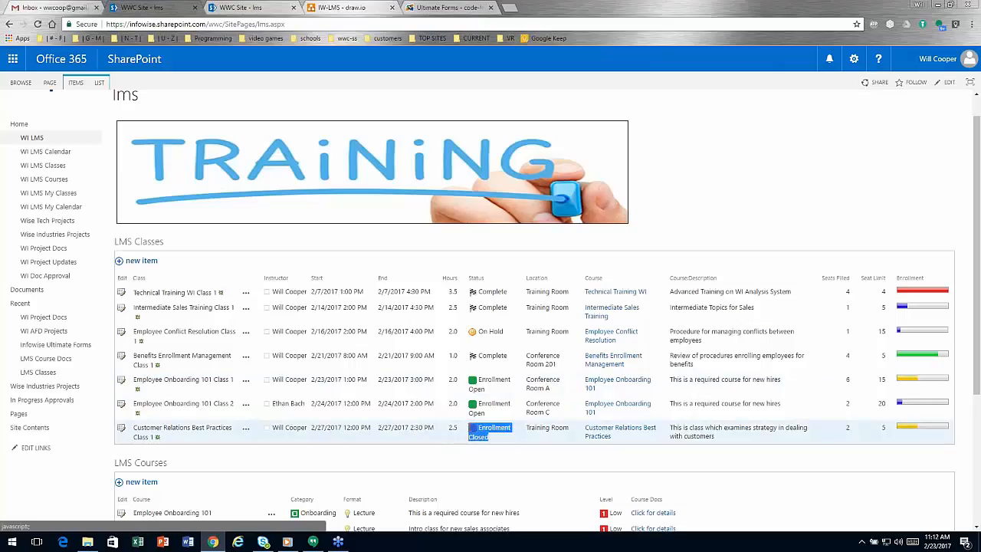
left_click(837, 260)
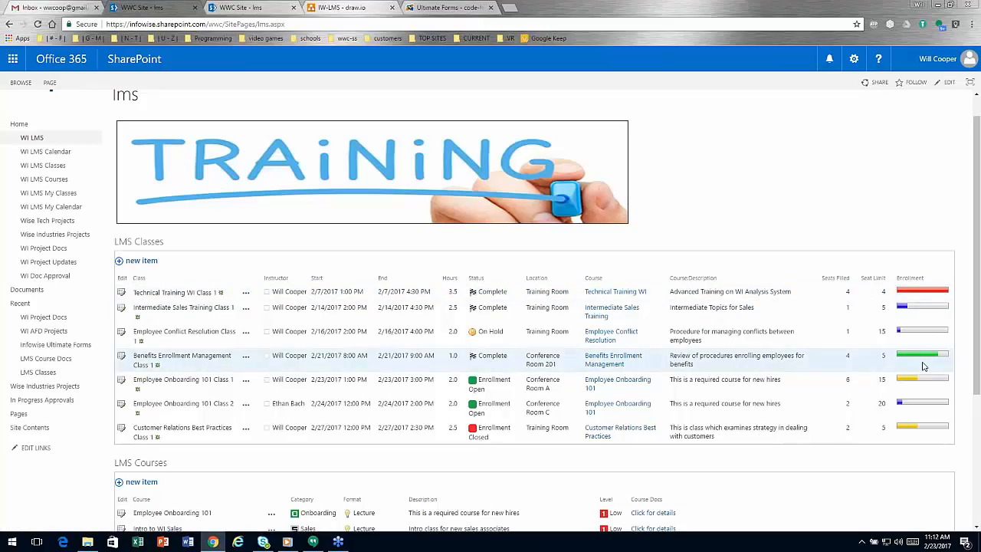
mouse_move(928, 335)
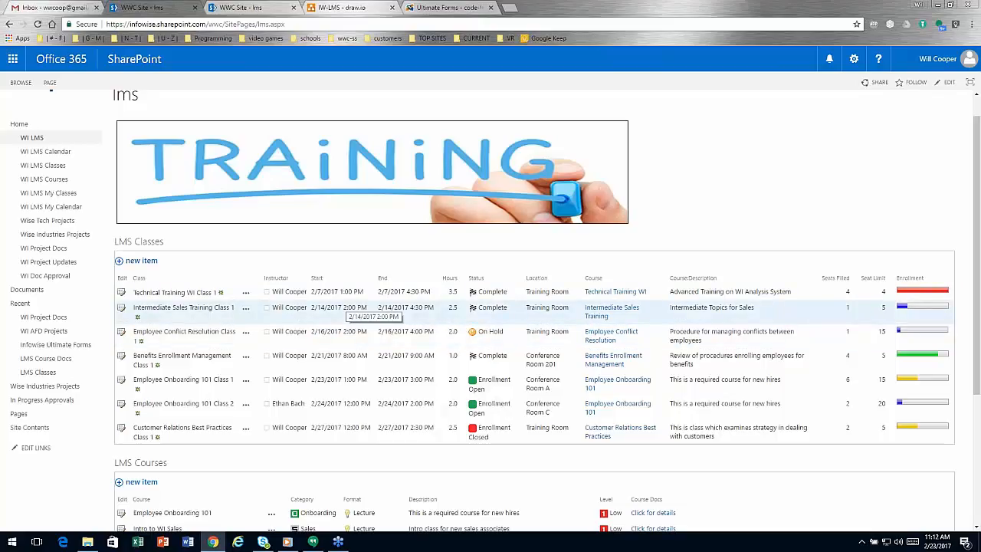
Open Technical Training WI Class 1 for editing and examine its start and end times, class notes and available course choices.
left_click(122, 292)
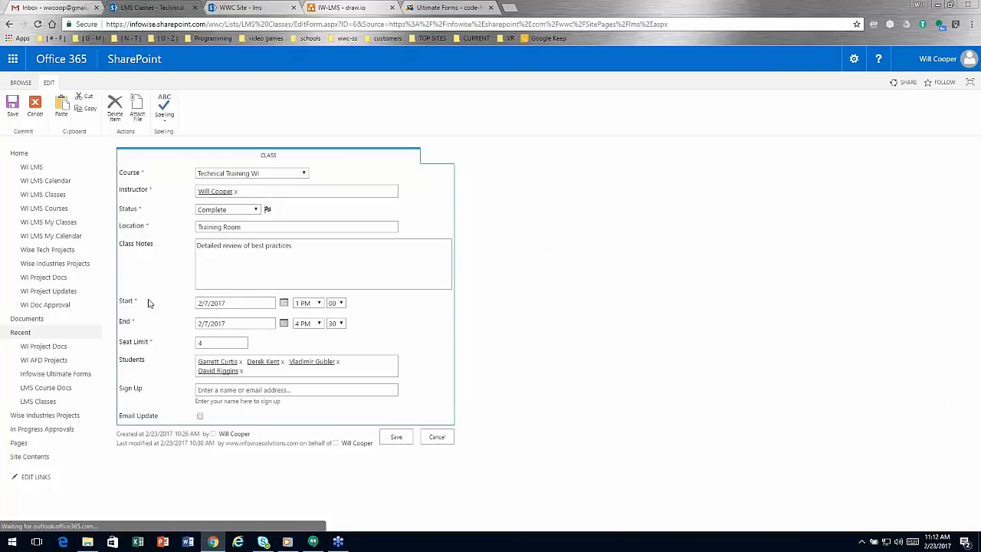
left_click_drag(138, 300, 120, 302)
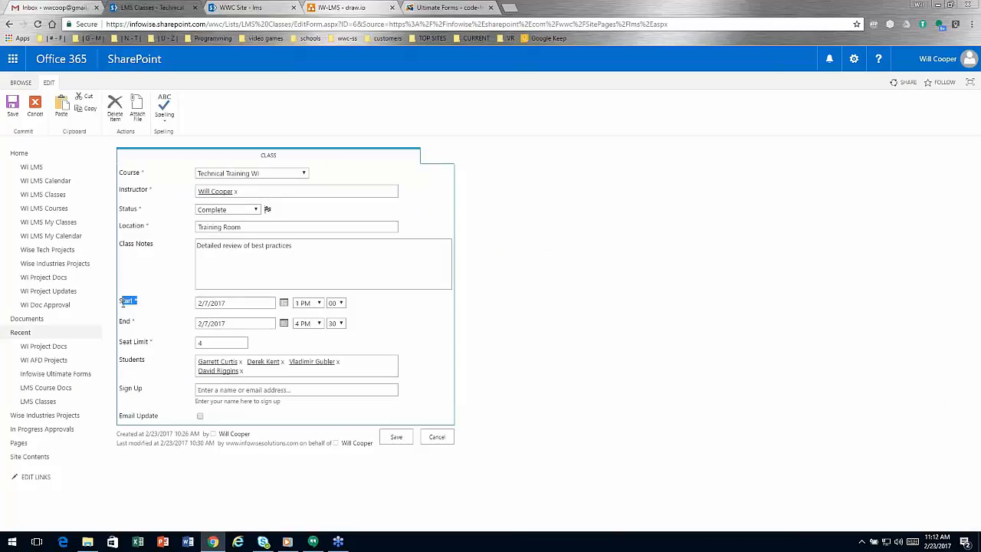
left_click(371, 319)
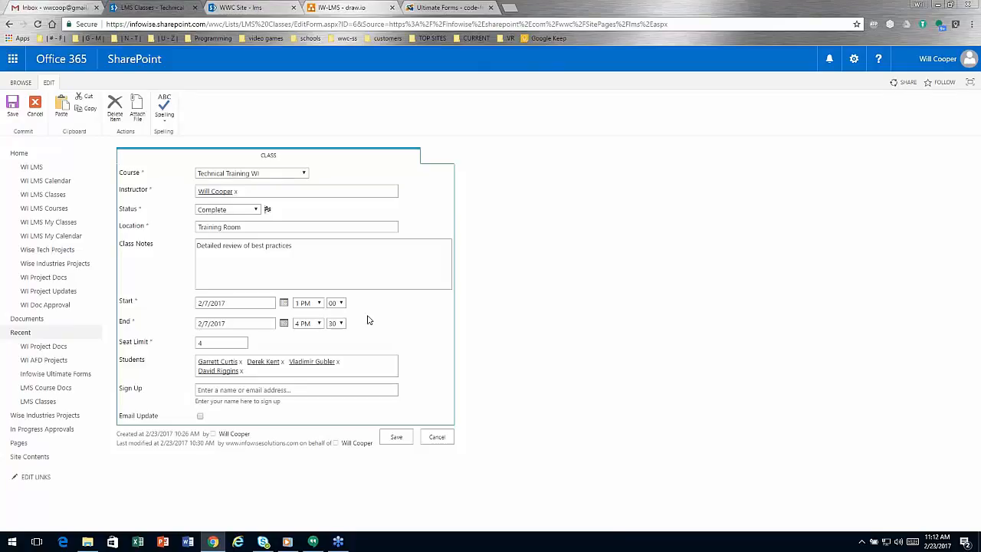
left_click(358, 266)
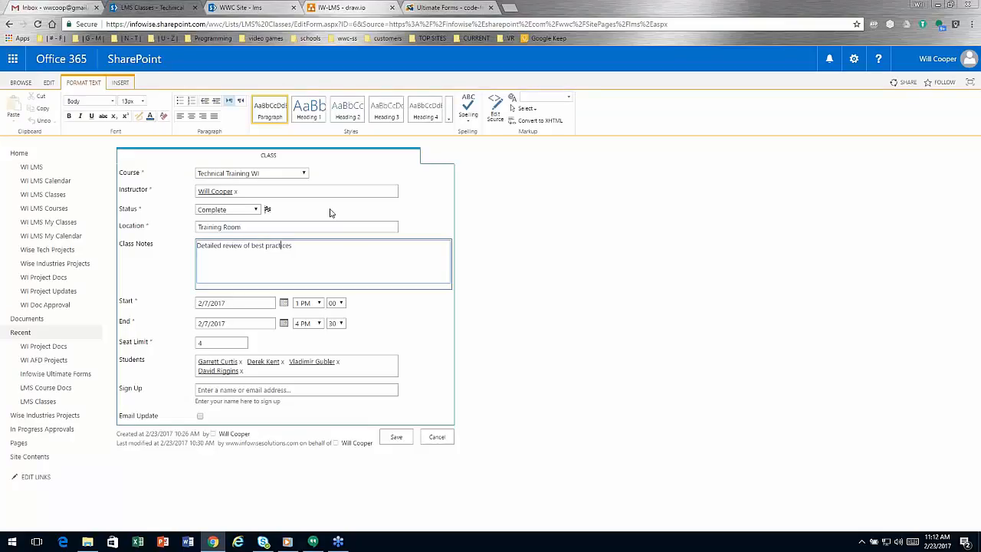
left_click(308, 176)
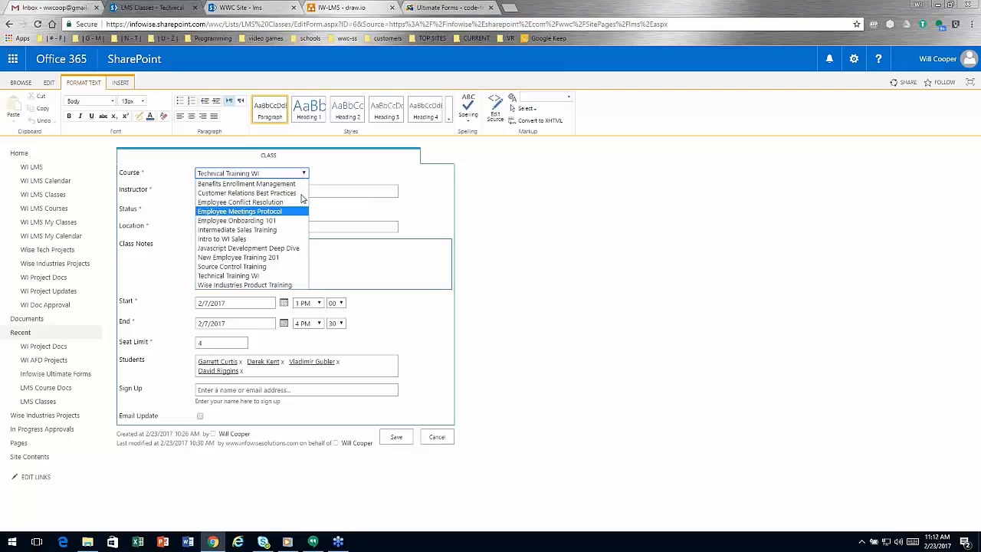
left_click(360, 167)
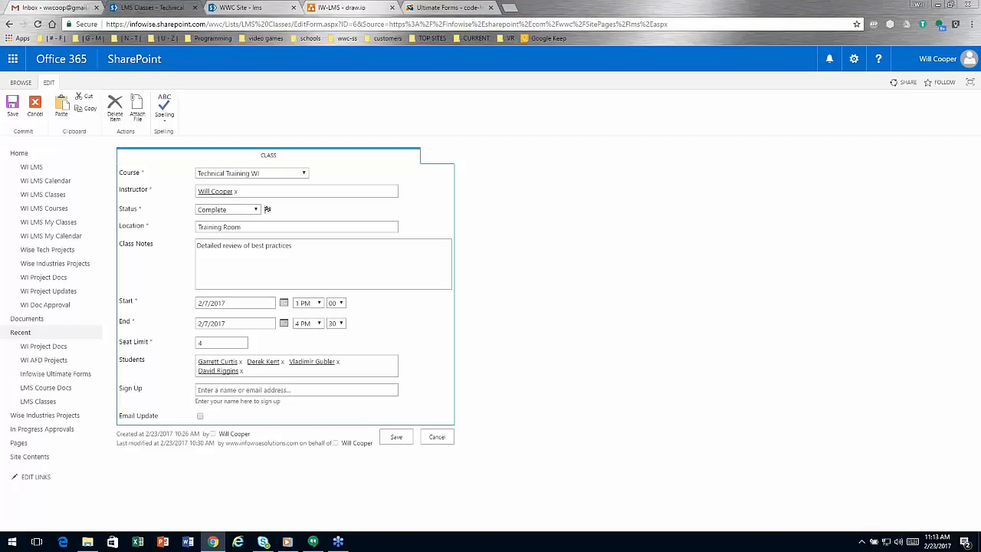
Review the class's Seat Limit, Instructor and Sign Up fields and close the form without saving.
left_click_drag(158, 343, 128, 342)
left_click(221, 342)
left_click(239, 342)
left_click_drag(156, 194, 119, 191)
left_click(168, 200)
triple_click(147, 389)
left_click(150, 405)
left_click(442, 443)
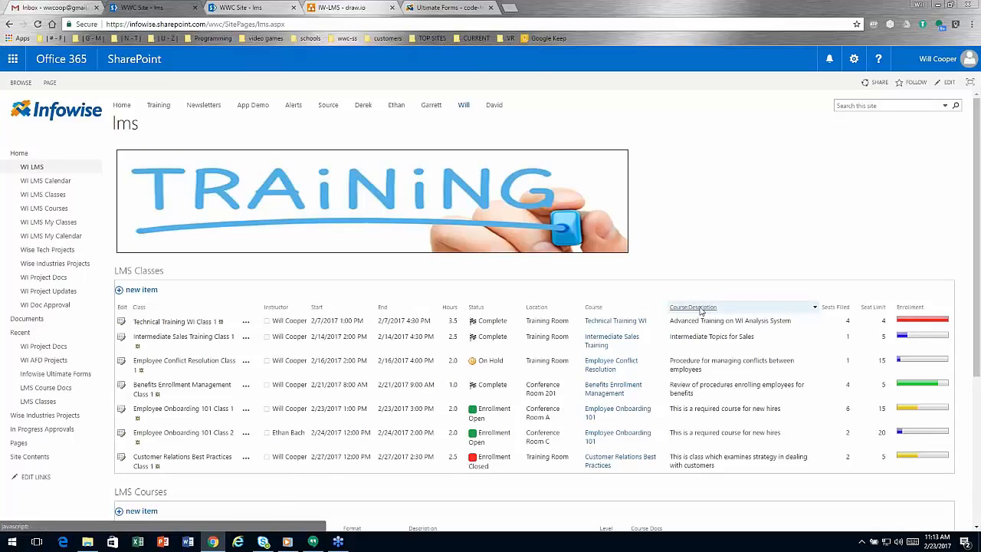
Open Employee Onboarding 101 Class 1 for editing, enter the attendee's name in the Sign Up field and save the class.
left_click_drag(702, 309, 646, 349)
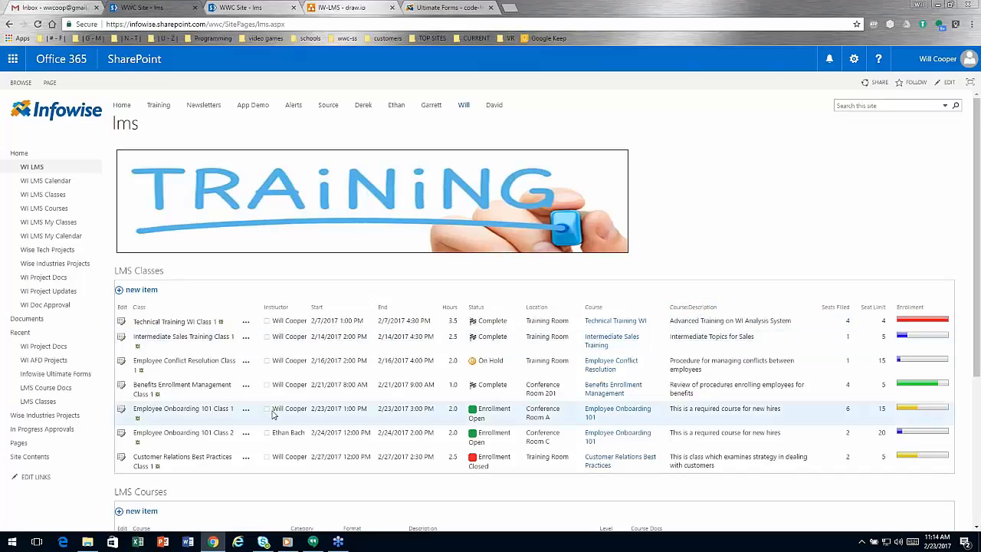
left_click(121, 414)
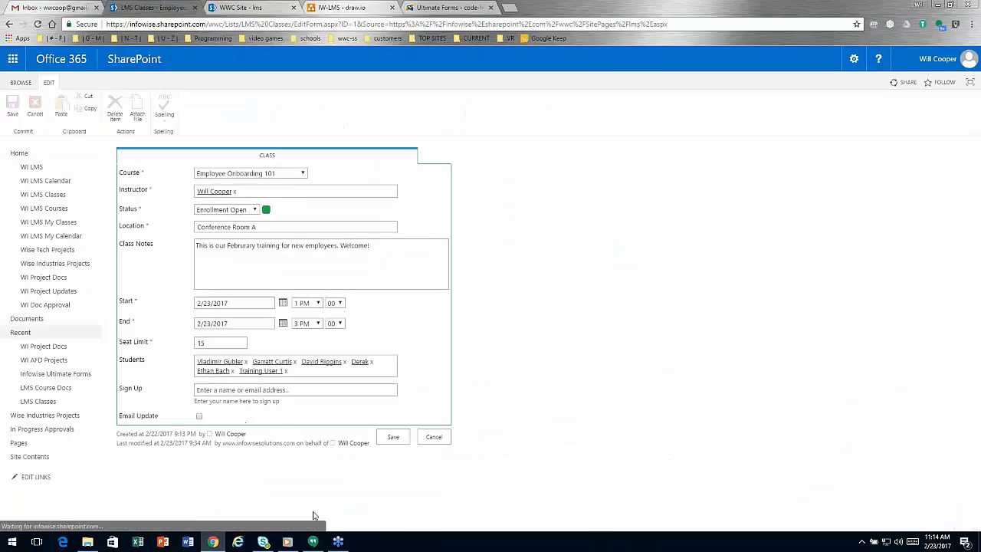
left_click(307, 389)
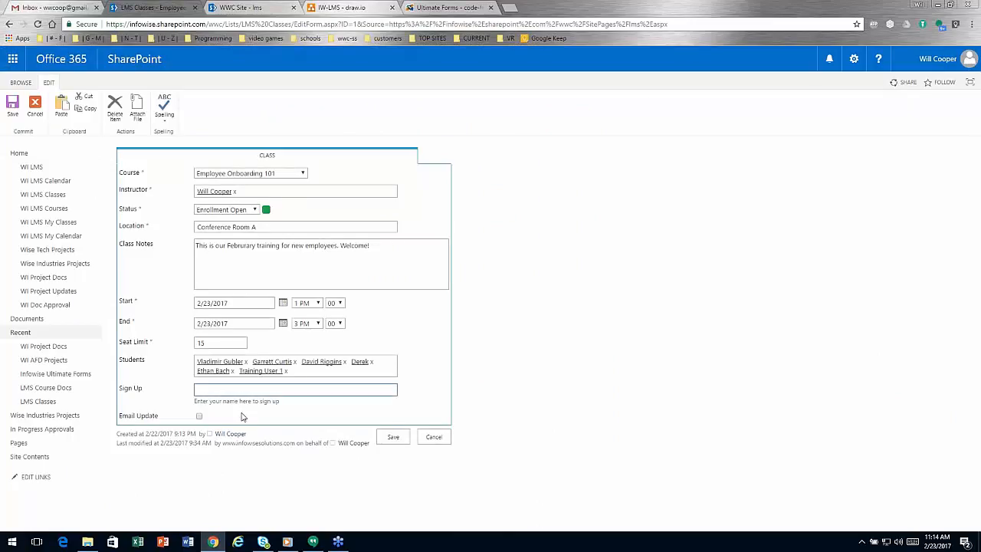
type("will")
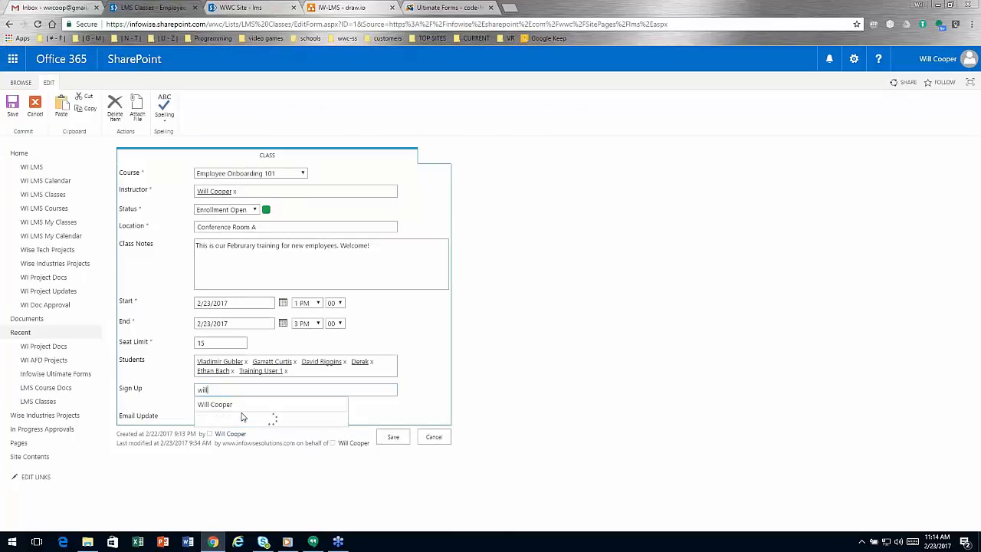
left_click(230, 404)
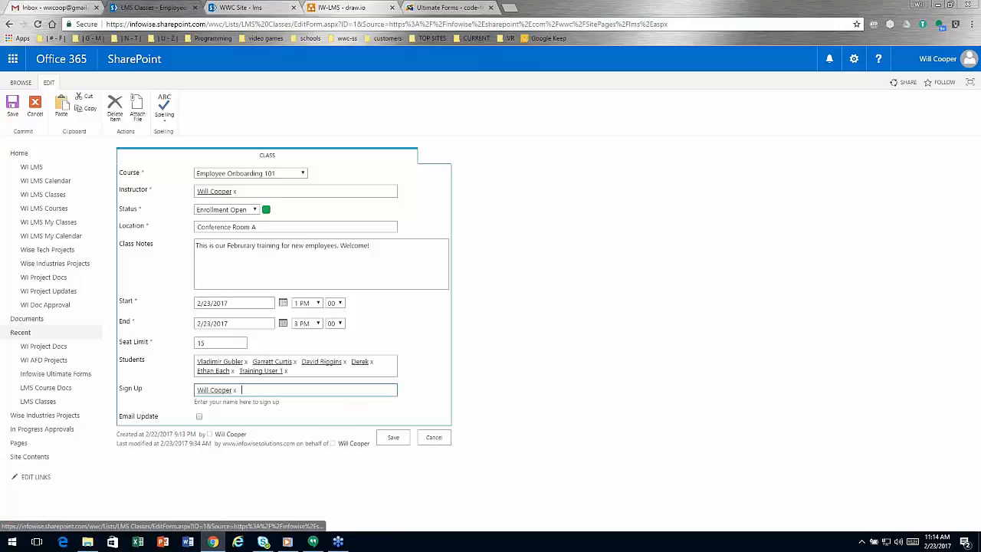
left_click(391, 436)
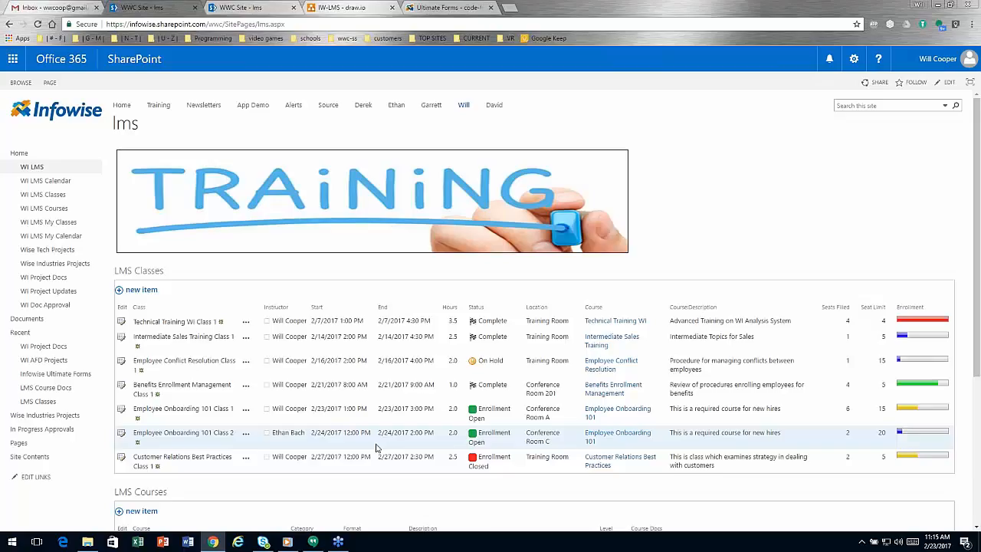
Reopen Employee Onboarding 101 Class 1 for editing, enable Email Update and save the class.
left_click(121, 408)
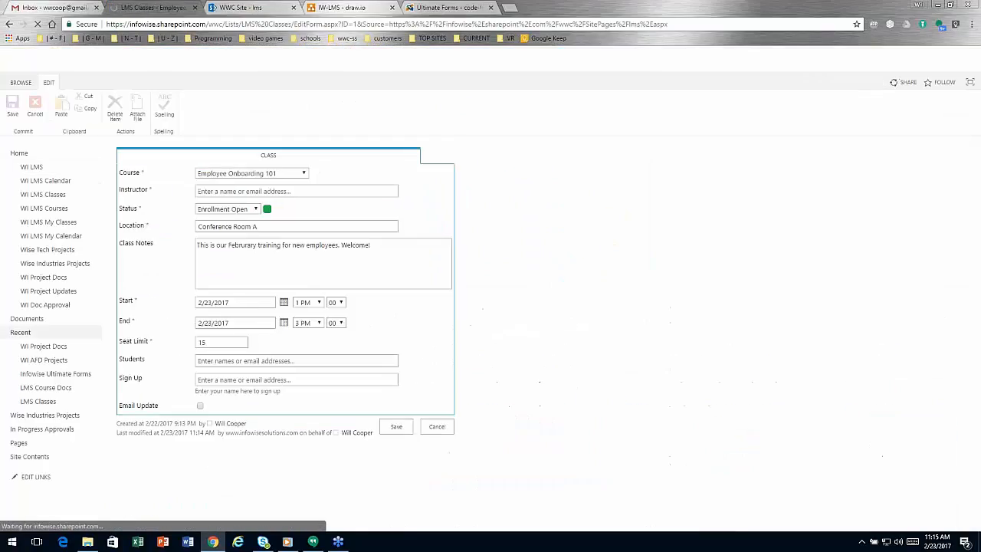
left_click(201, 417)
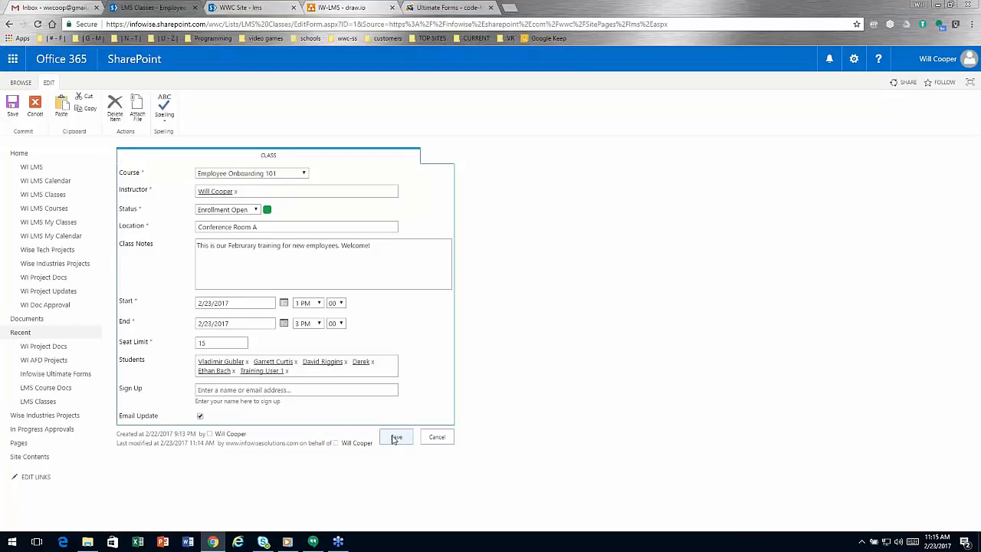
left_click_drag(164, 416, 120, 416)
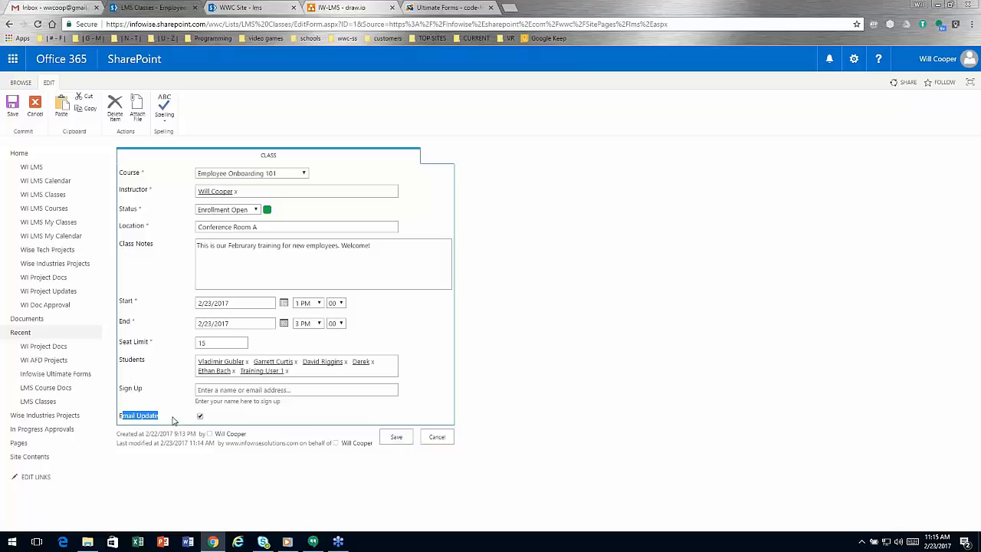
left_click(395, 437)
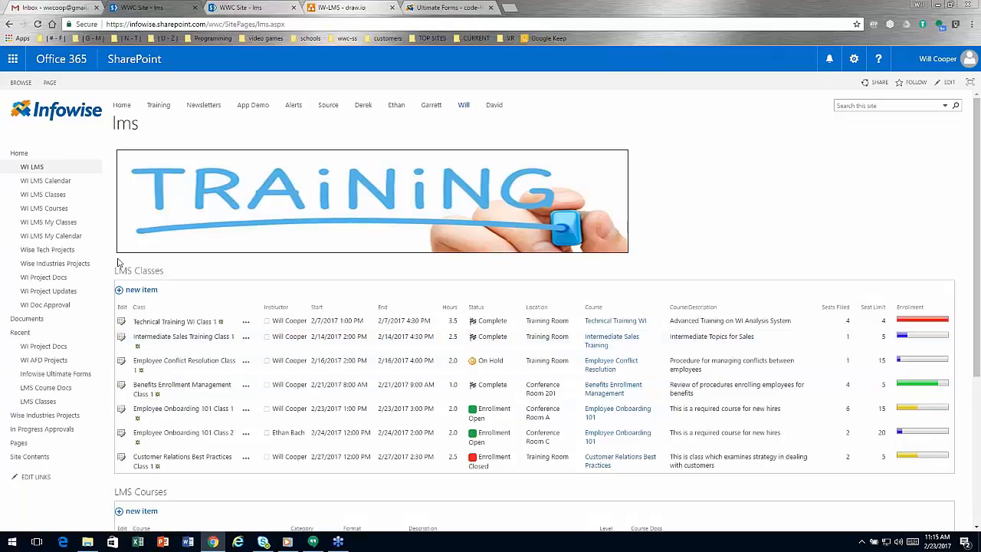
Open the WI LMS Calendar page to view the scheduled training classes.
left_click(46, 182)
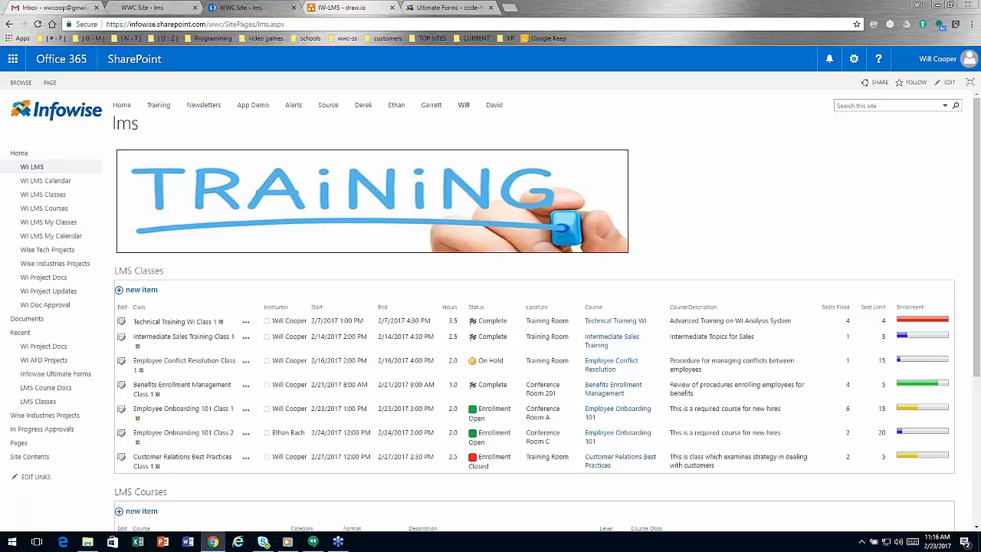
left_click(62, 185)
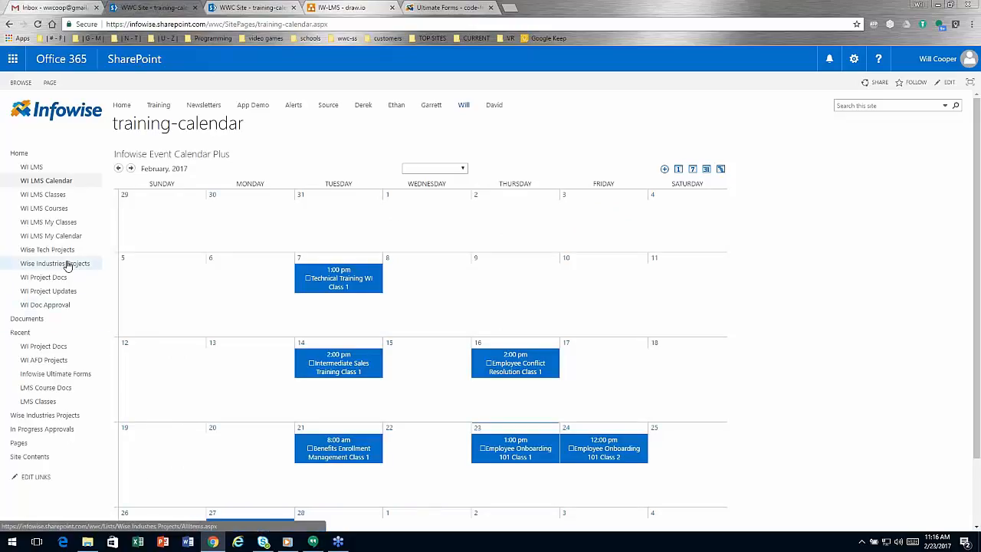
View the WI LMS My Classes list and the WI LMS My Calendar page, and return to the WI LMS page.
left_click(62, 224)
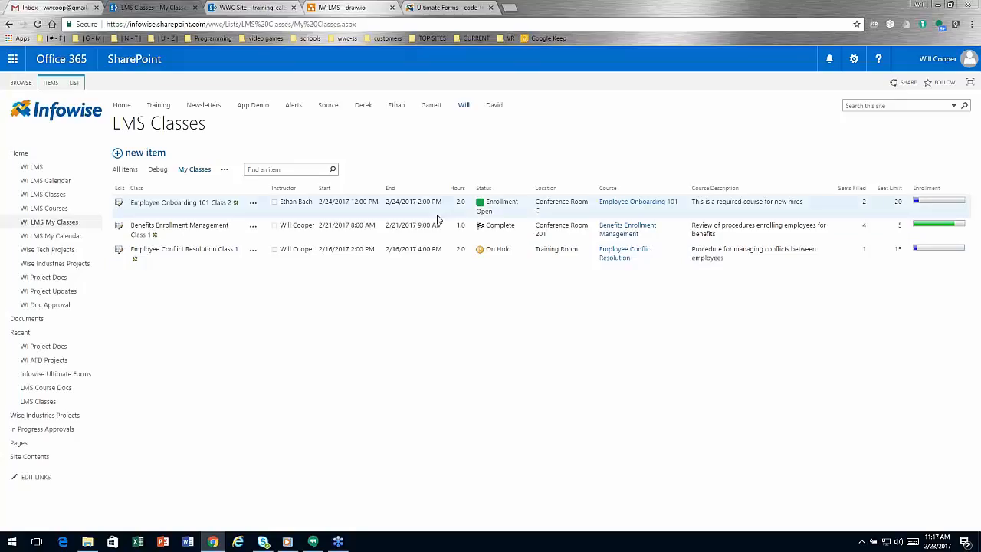
left_click(66, 237)
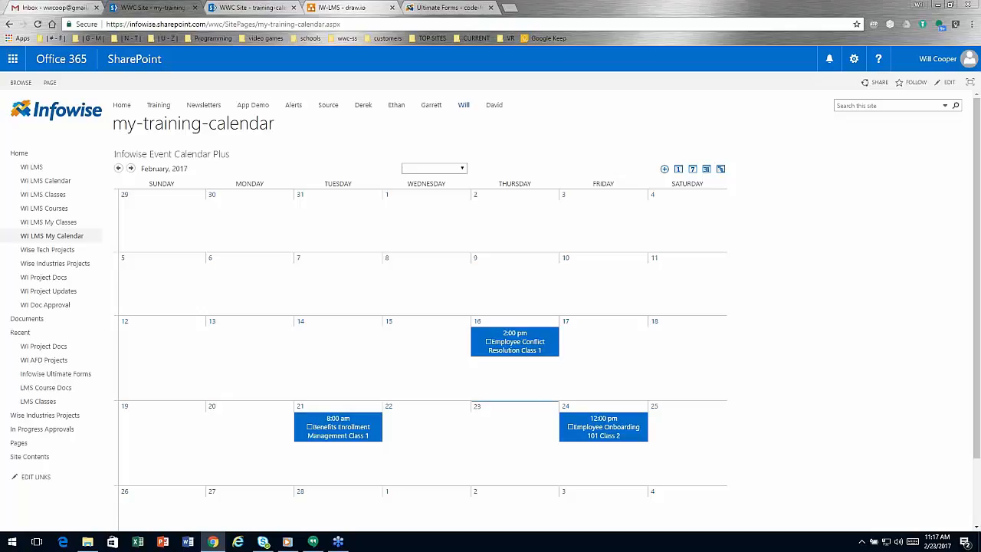
left_click(33, 167)
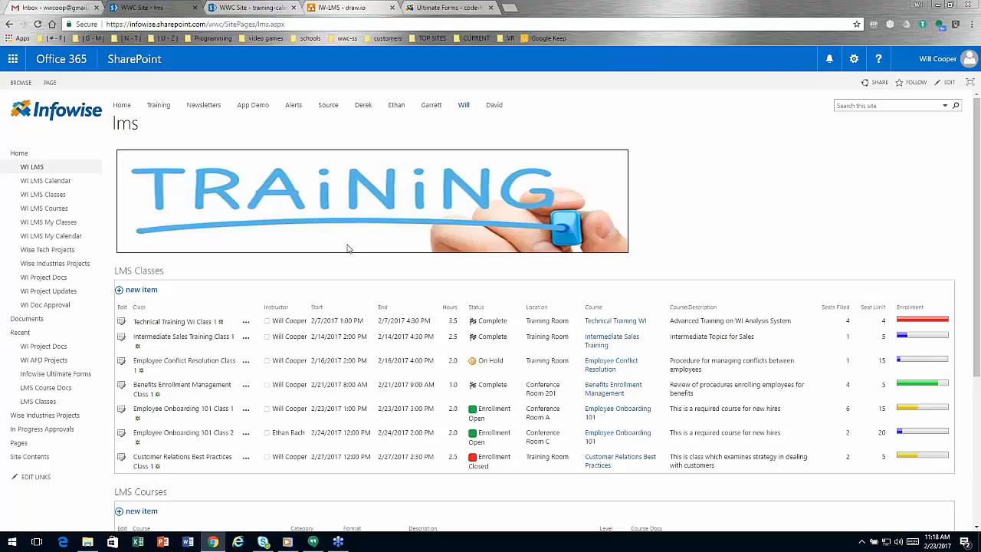
Open the full LMS Classes list and launch its design with Infowise Ultimate Forms.
left_click(150, 276)
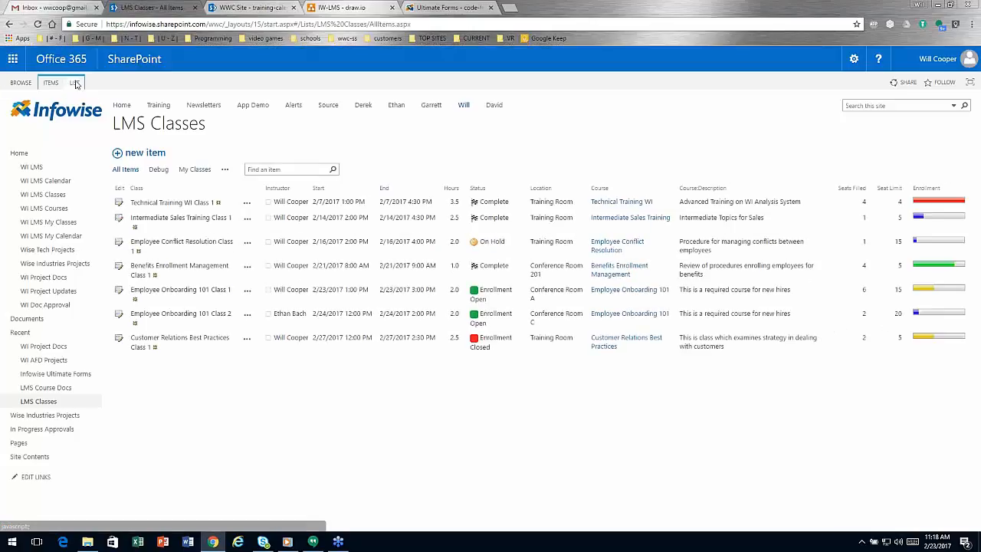
left_click(74, 82)
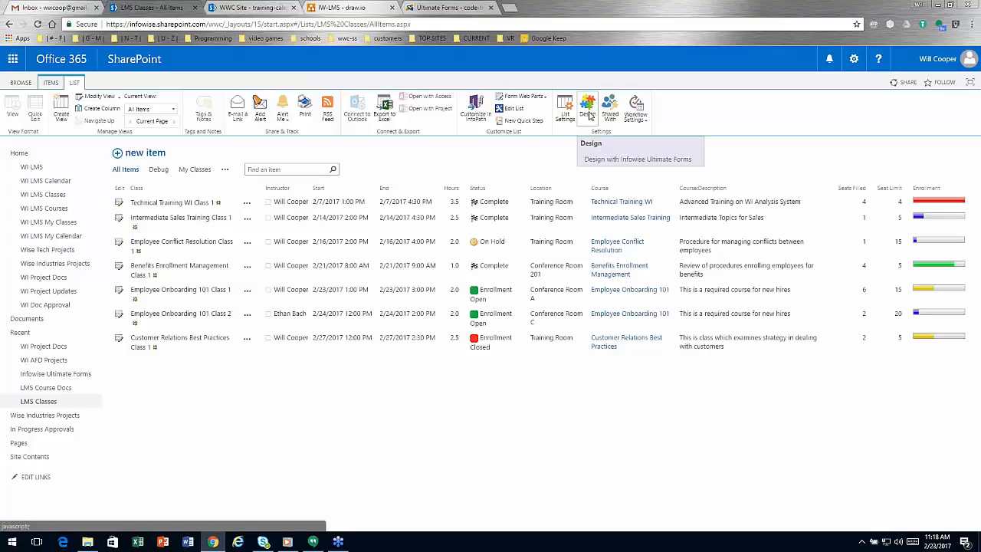
left_click(589, 111)
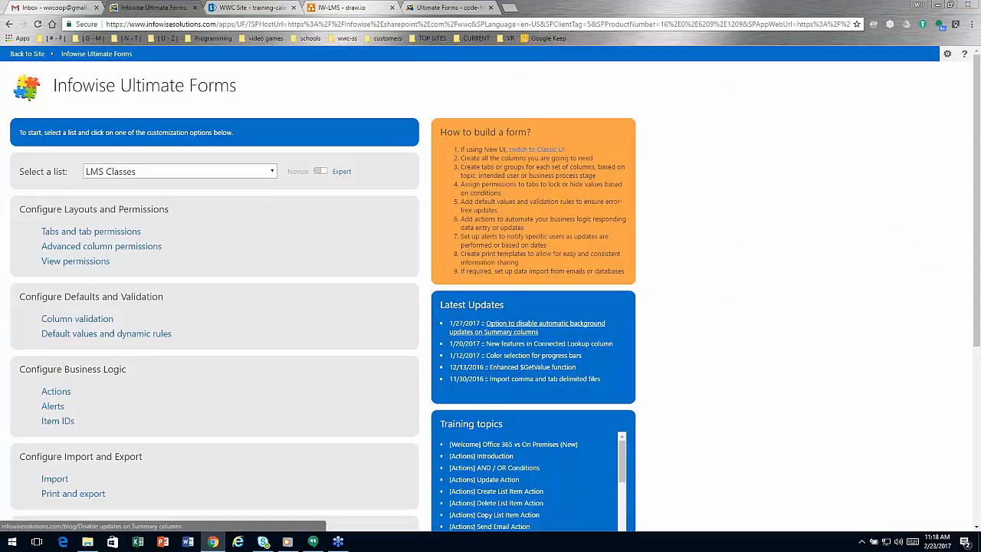
Open Tabs and tab permissions for LMS Classes and examine which columns are associated with the Class tab.
left_click(113, 234)
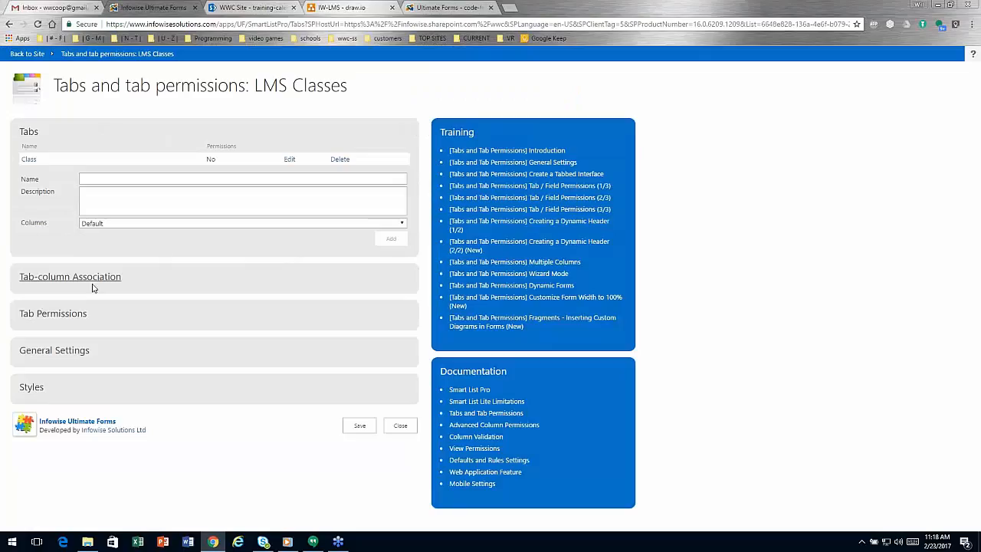
left_click(95, 280)
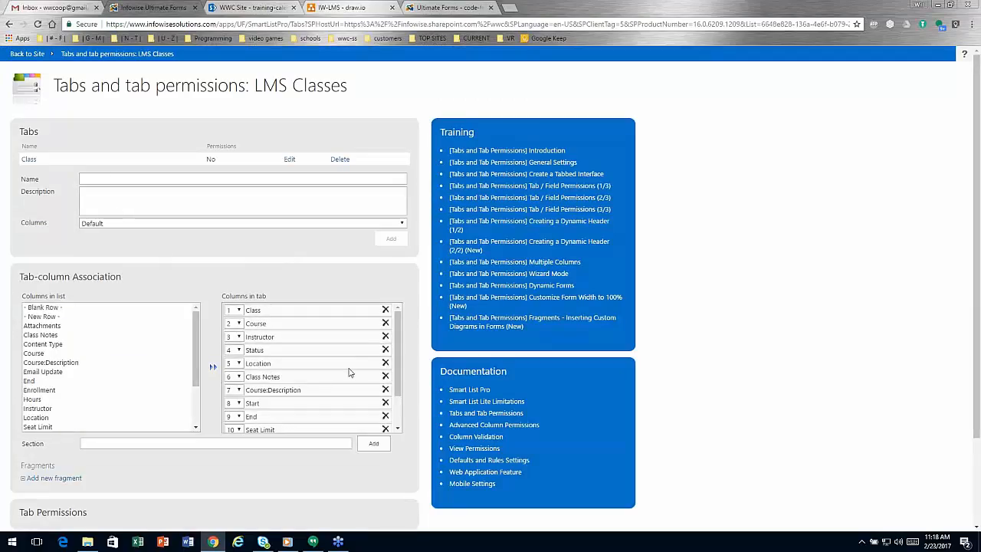
mouse_move(398, 348)
left_mouse_down()
mouse_move(398, 385)
mouse_move(398, 349)
left_mouse_up()
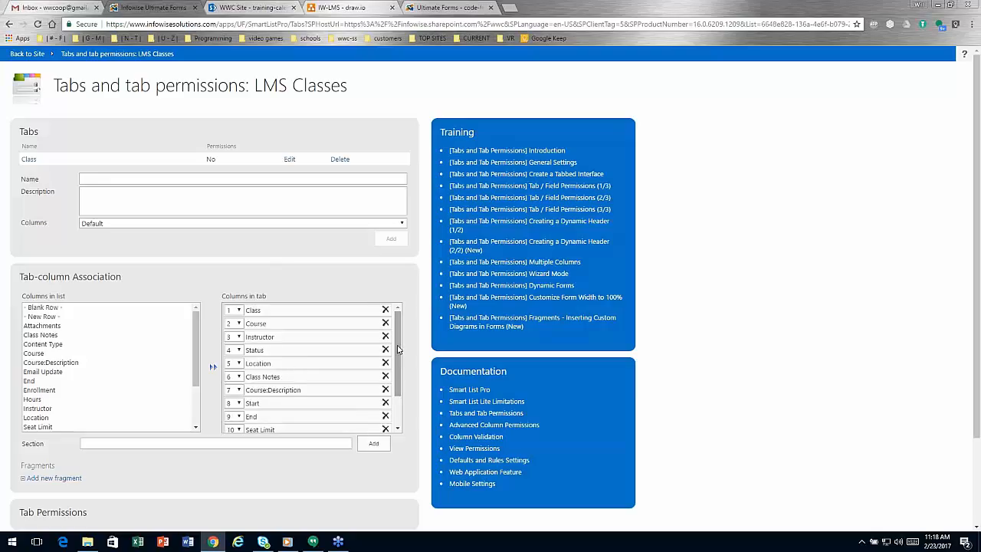
left_click(34, 344)
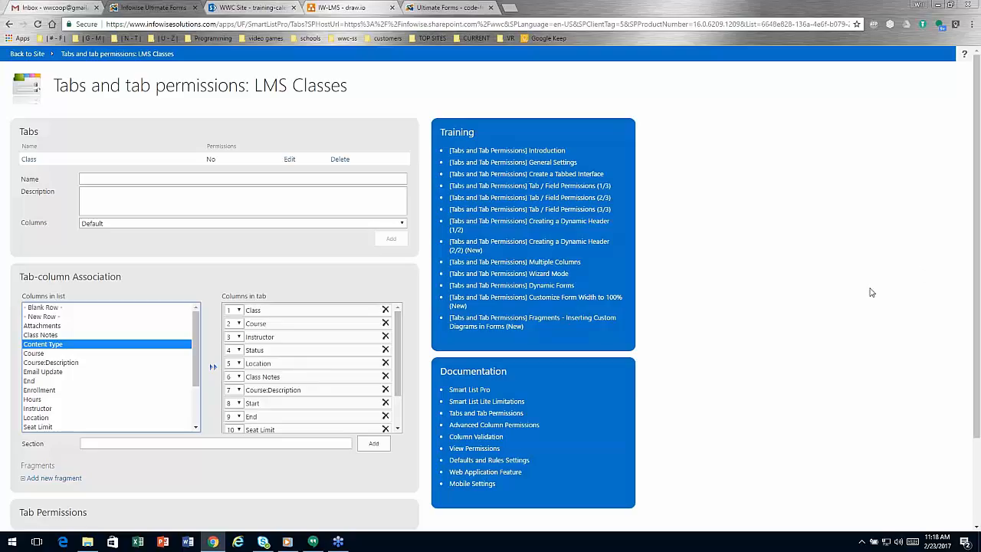
left_click_drag(976, 284, 976, 382)
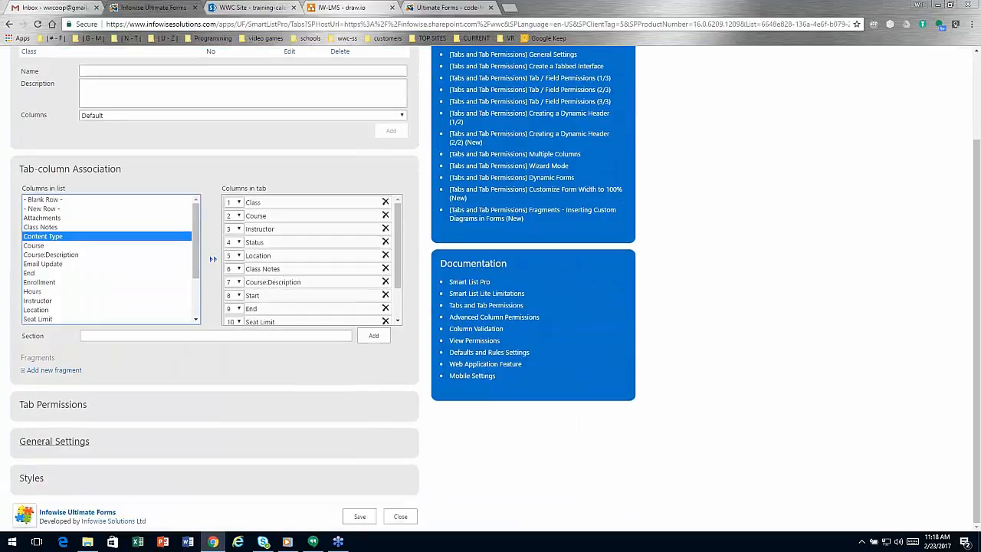
Review the general tab settings, including the available form themes, and close the tab configuration without saving.
left_click(48, 442)
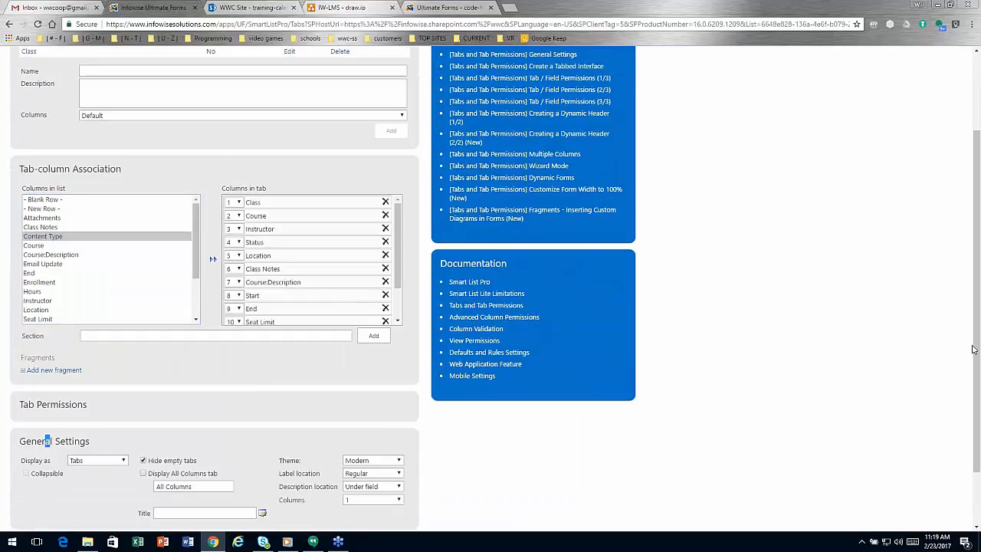
scroll(451, 429, "down", 1)
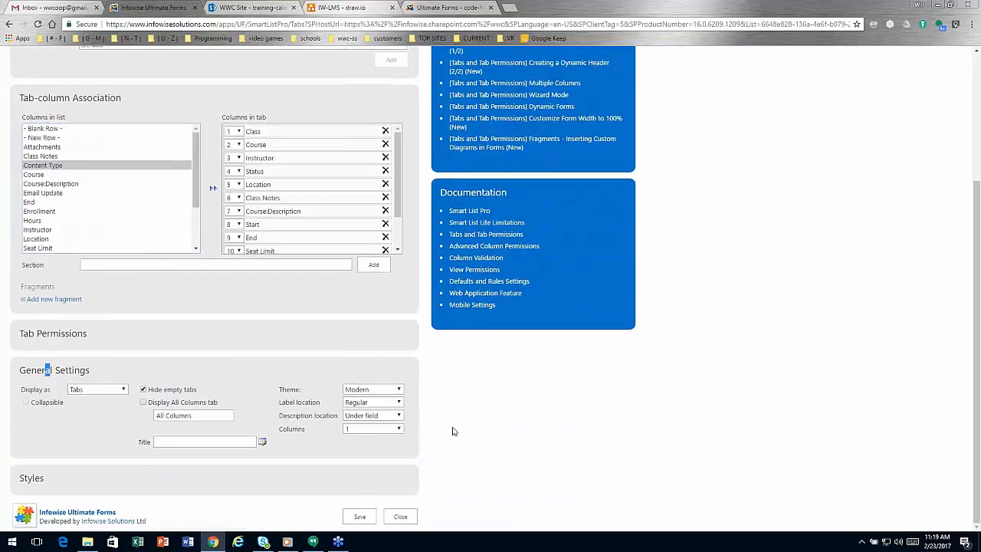
left_click(398, 391)
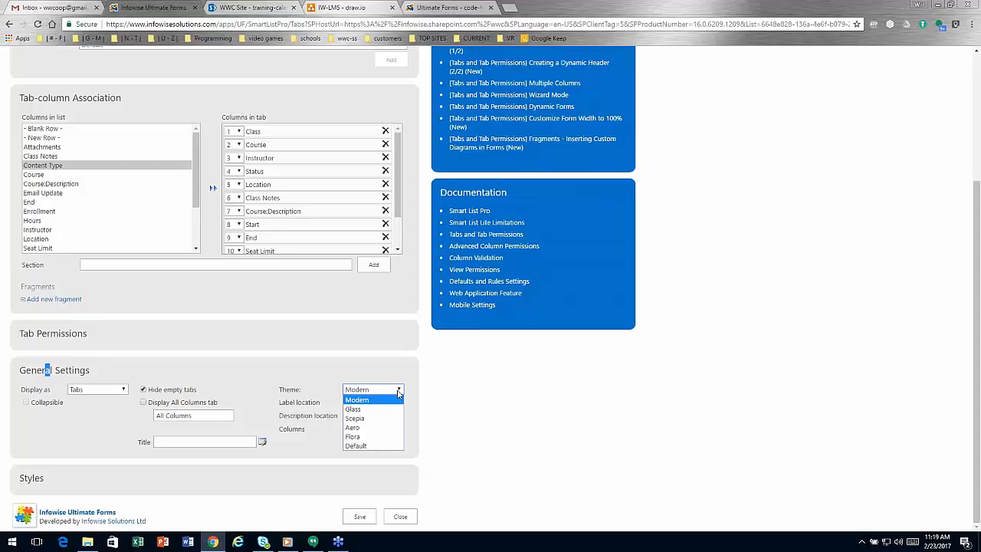
left_click(490, 385)
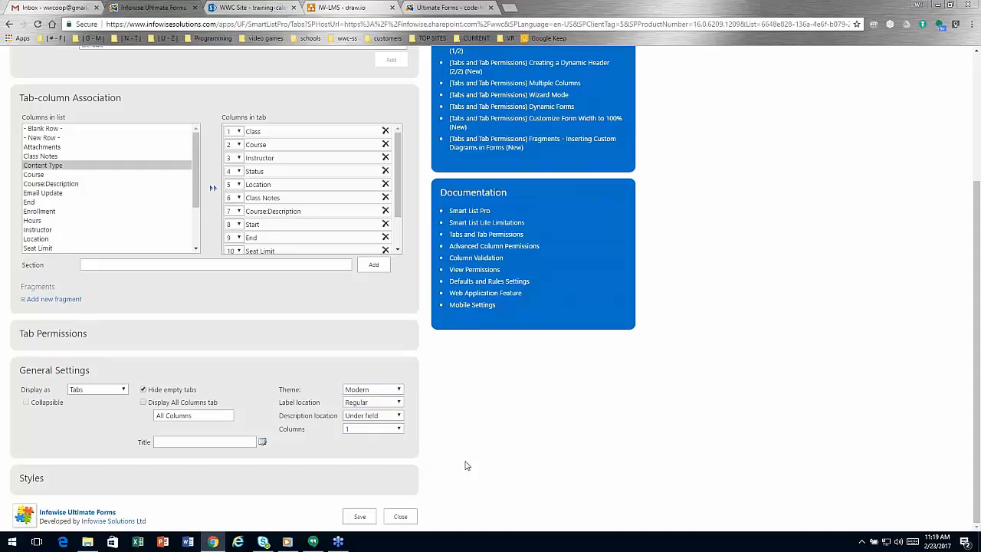
left_click(401, 517)
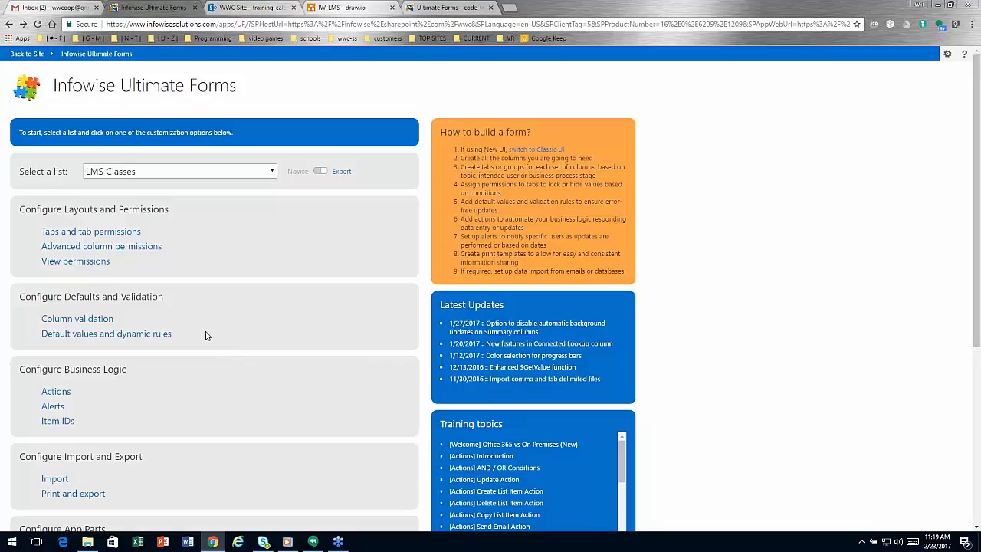
Examine the advanced column permissions for Students and Email Update, including the instructor's write access, and close them without saving.
left_click(129, 249)
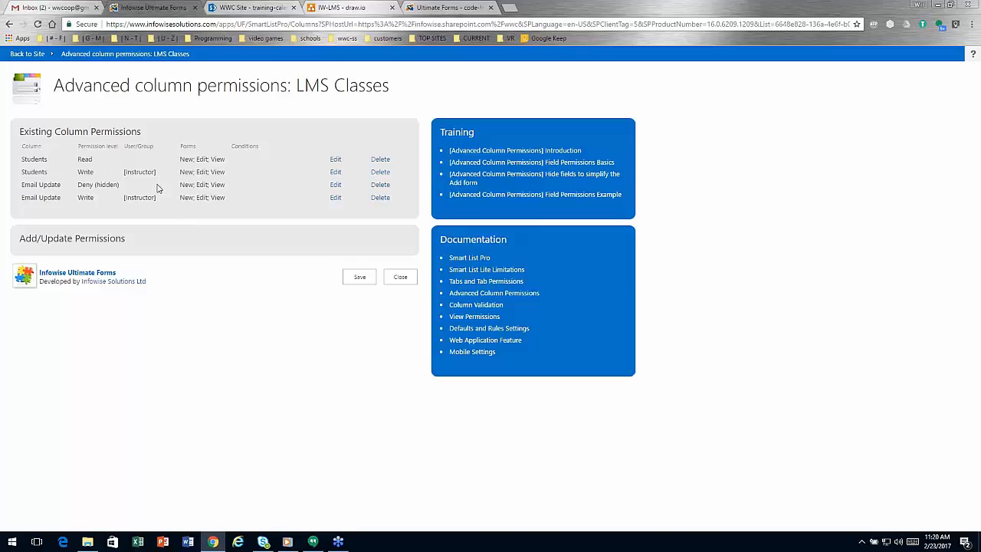
left_click_drag(163, 175, 20, 173)
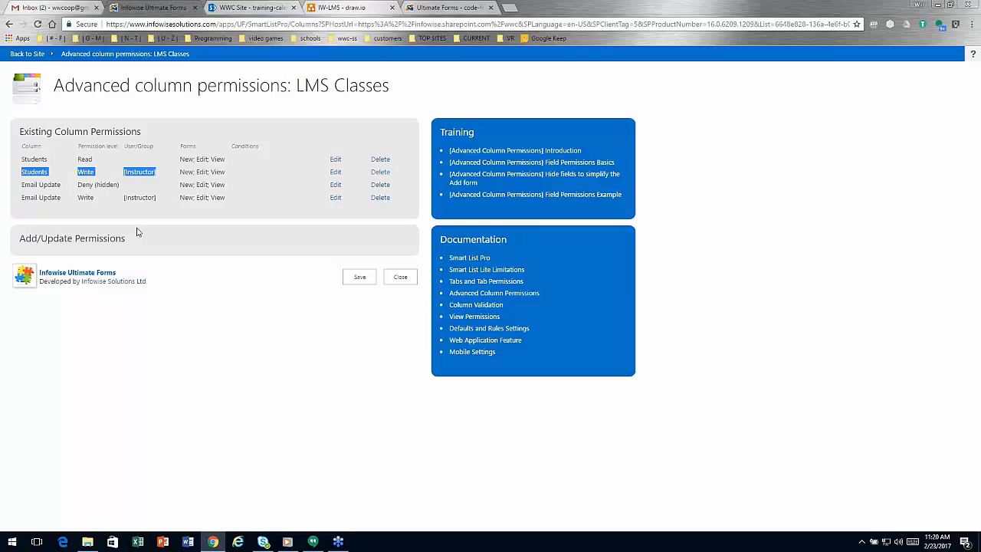
left_click(119, 162)
left_click_drag(120, 185, 51, 185)
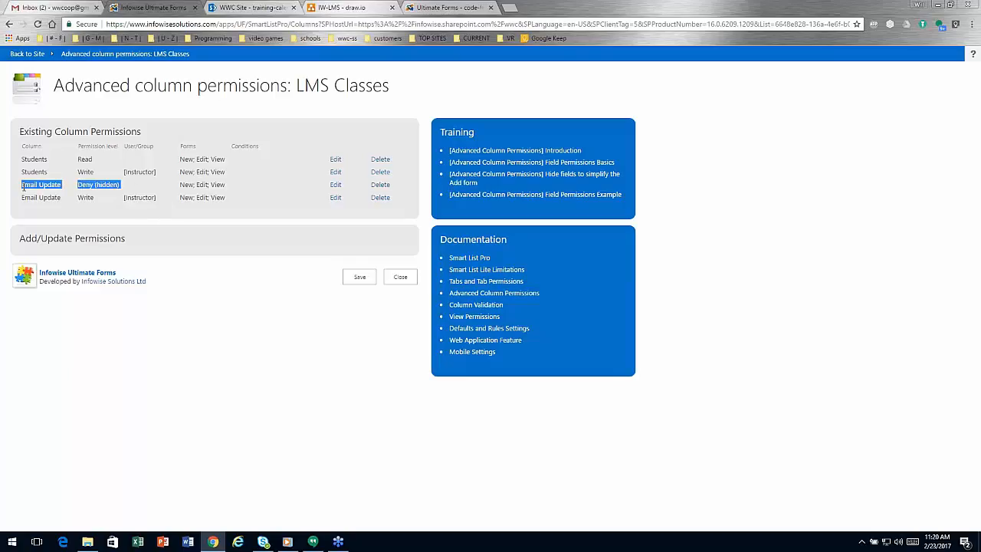
left_click(137, 209)
left_click_drag(159, 201, 22, 199)
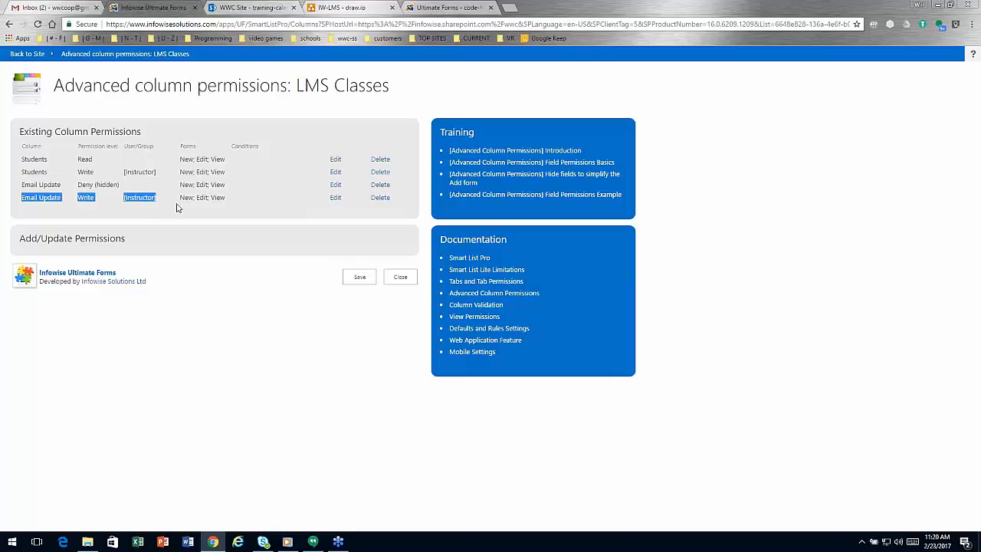
left_click(164, 224)
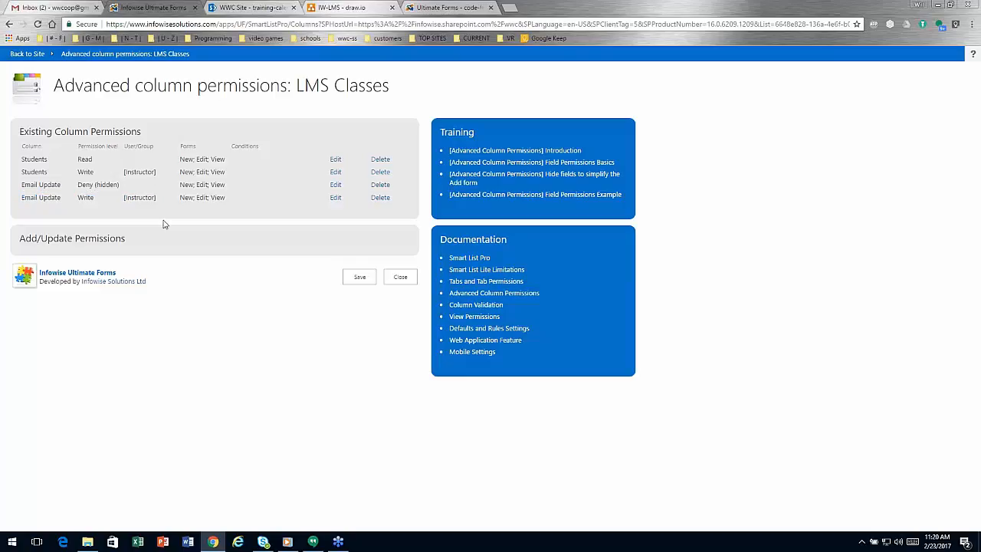
left_click_drag(157, 200, 121, 200)
left_click(409, 283)
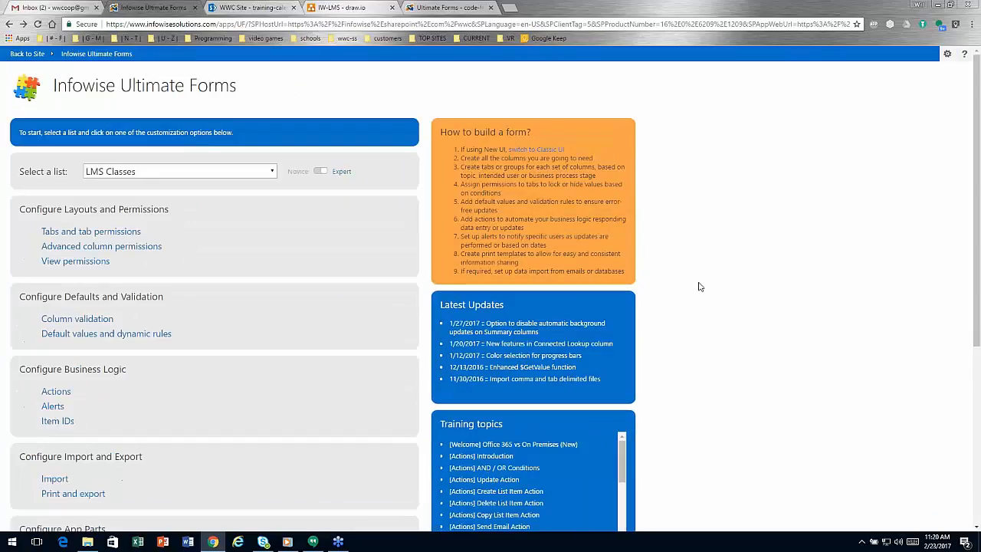
Open the Color choice column configuration for LMS Classes and load the Status column's settings.
scroll(973, 259, "down", 4)
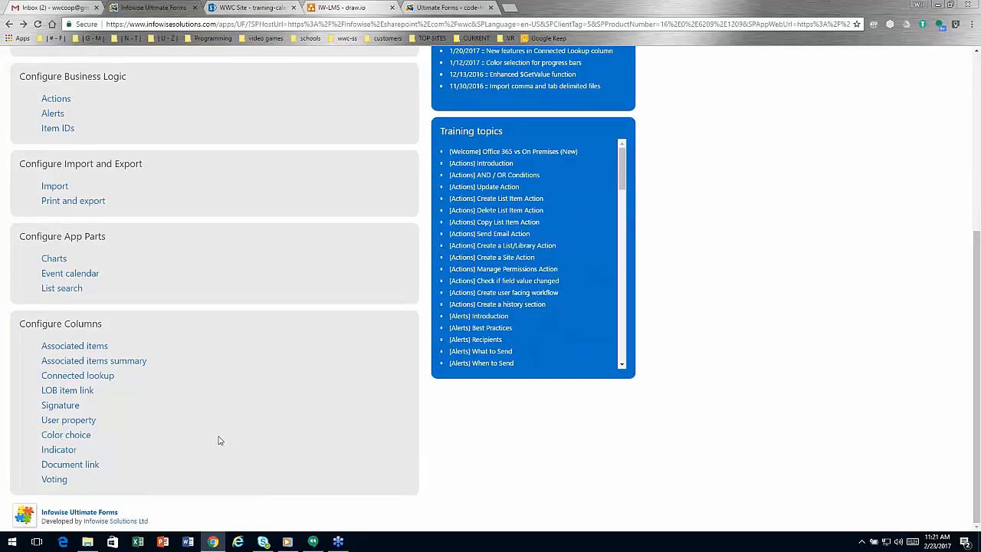
left_click(77, 436)
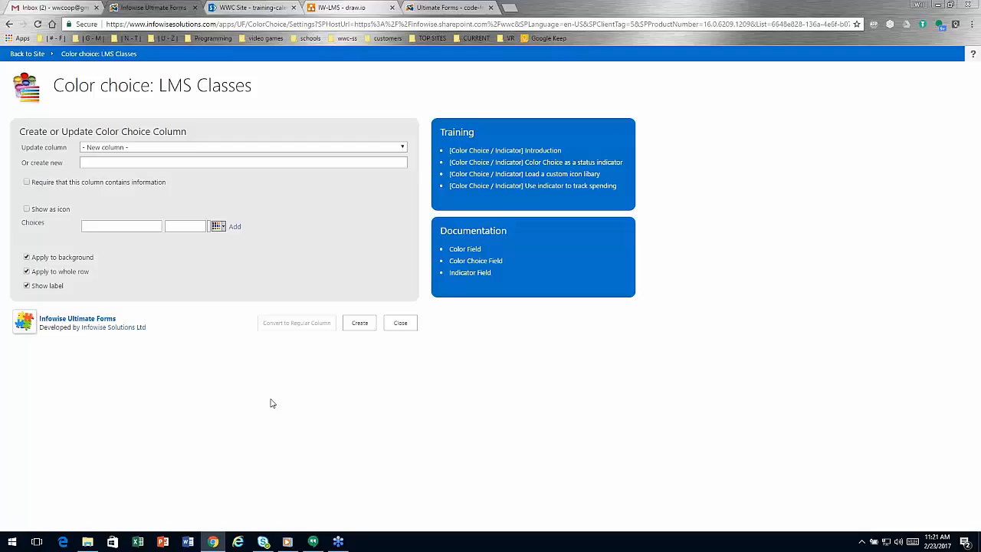
left_click(404, 149)
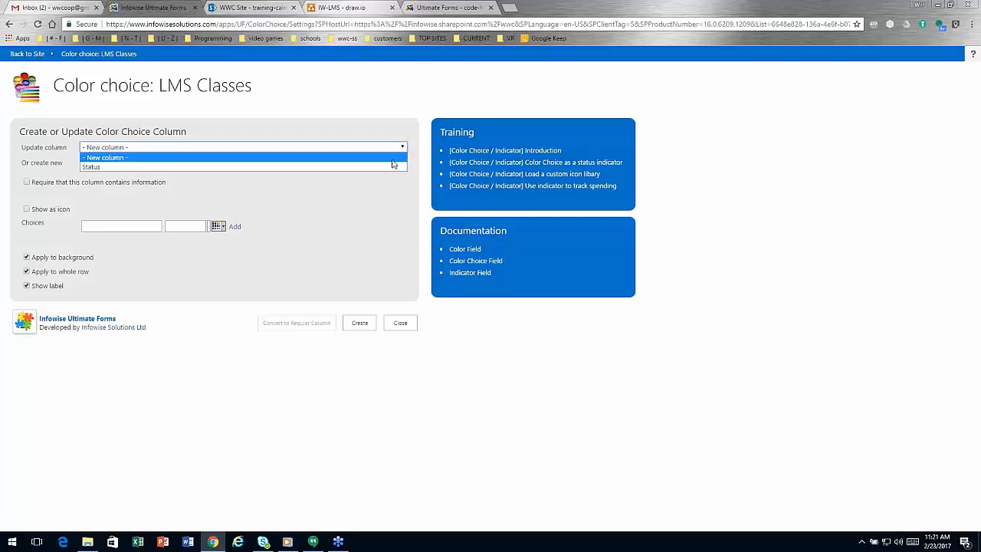
left_click(391, 159)
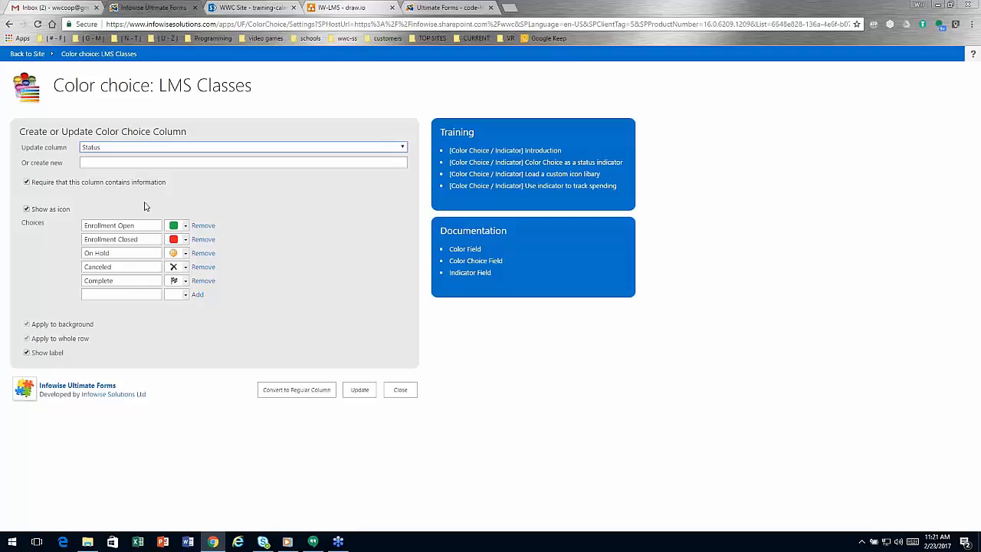
Browse the icon sets available for the Enrollment Open choice and close the color choice settings without updating.
left_click(185, 226)
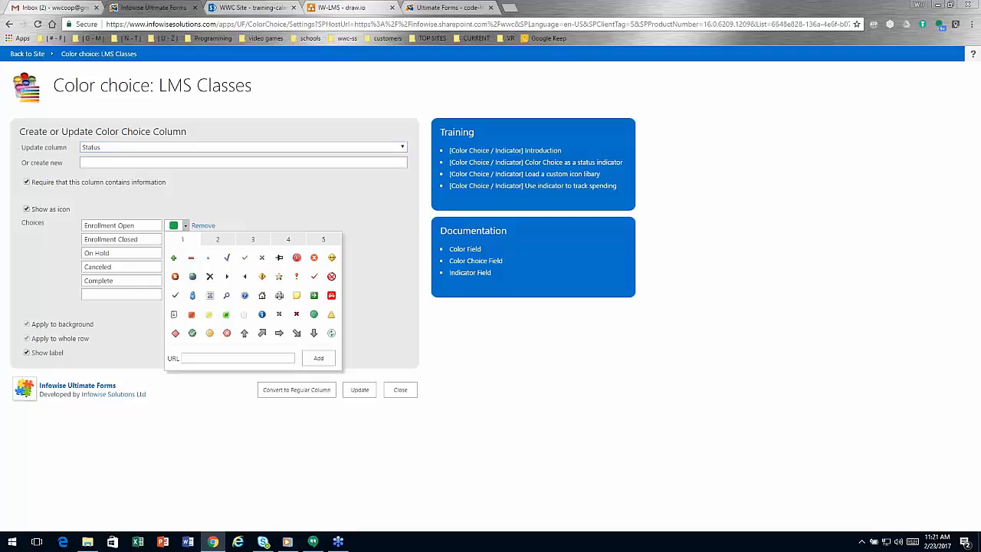
left_click(220, 242)
left_click(254, 241)
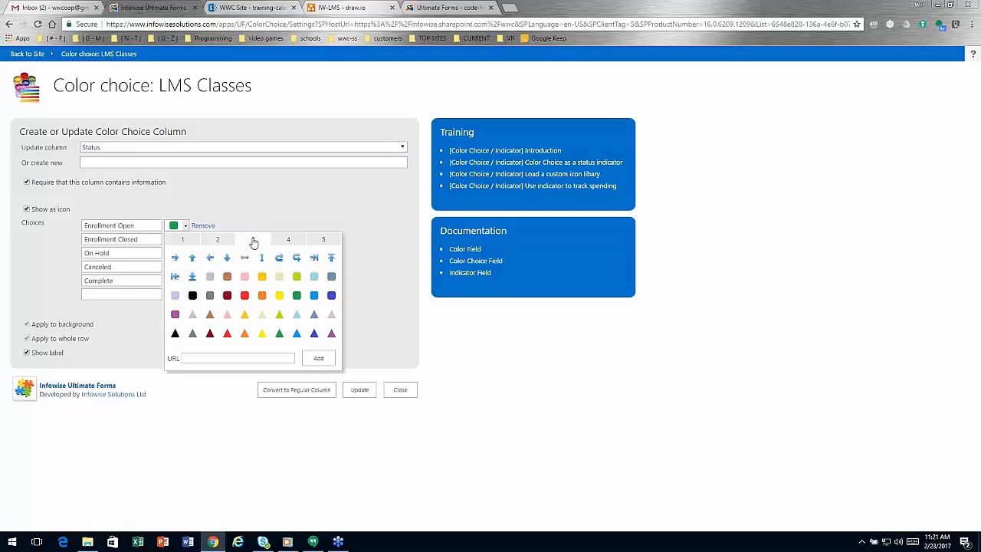
left_click(290, 243)
left_click(323, 242)
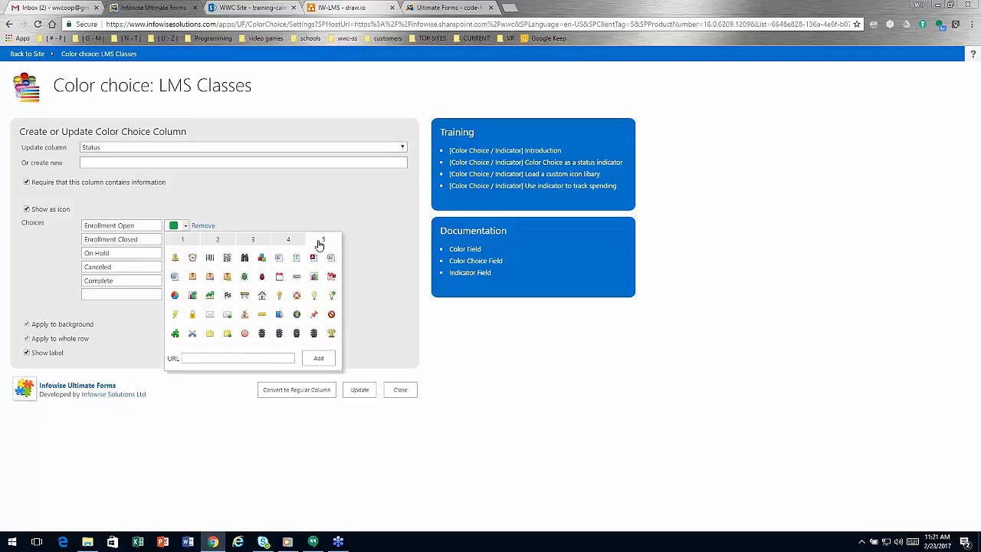
left_click(184, 242)
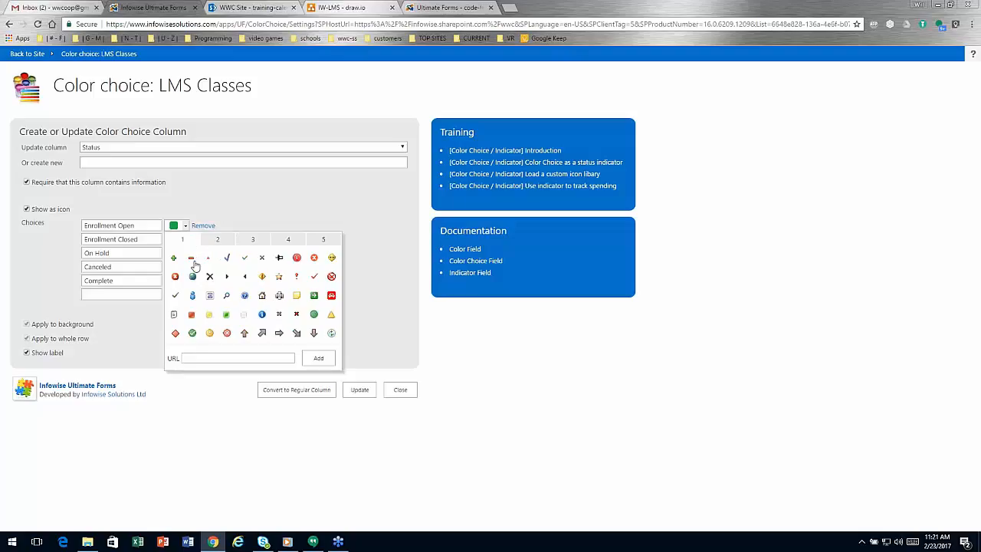
left_click(410, 305)
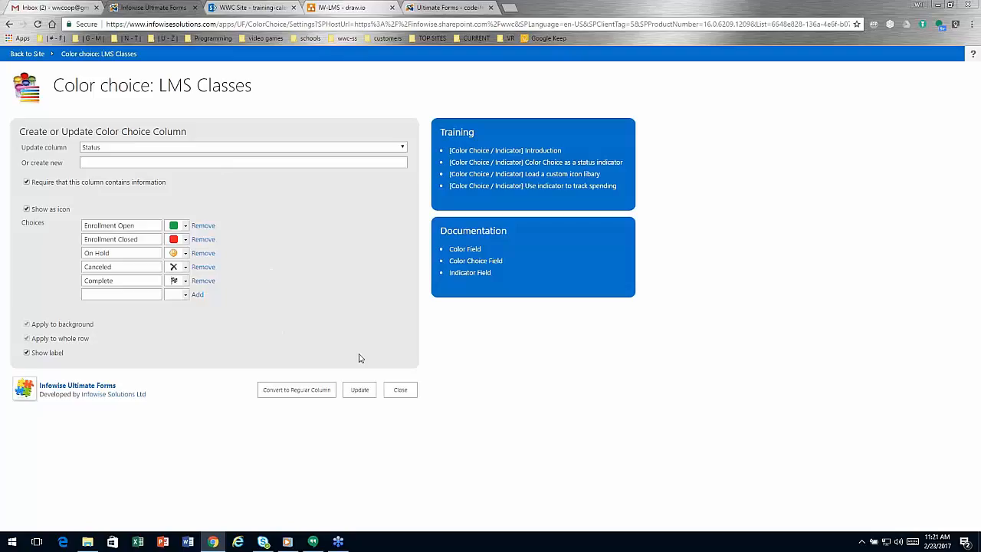
left_click(412, 391)
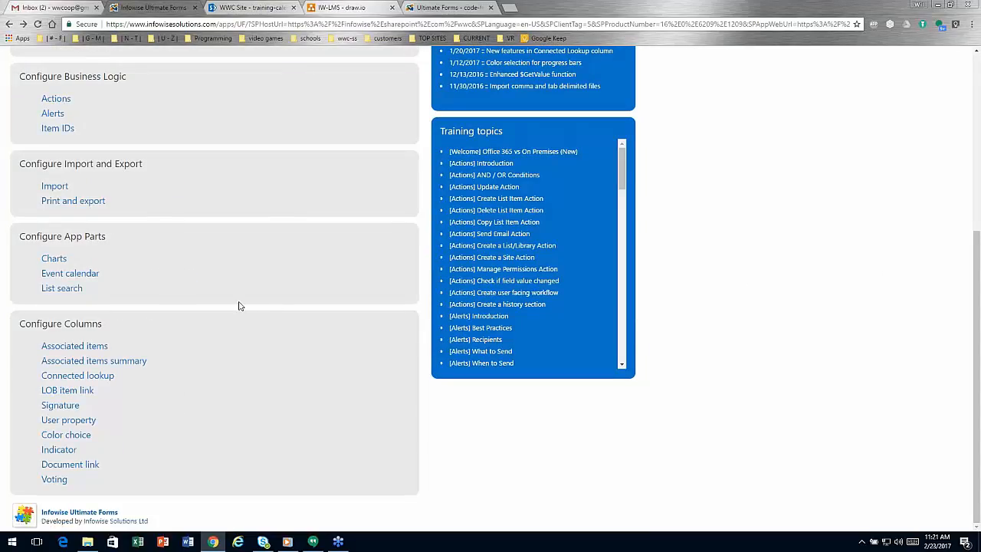
Open the Event calendar configuration for LMS Classes, load the WI LMS Calendar profile, and view the training-calendar page.
left_click(95, 276)
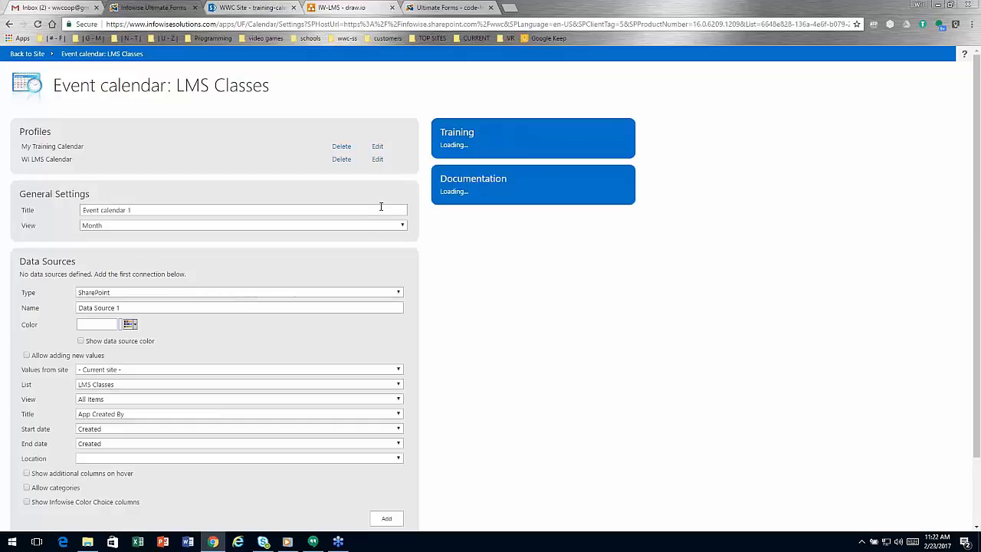
left_click(377, 160)
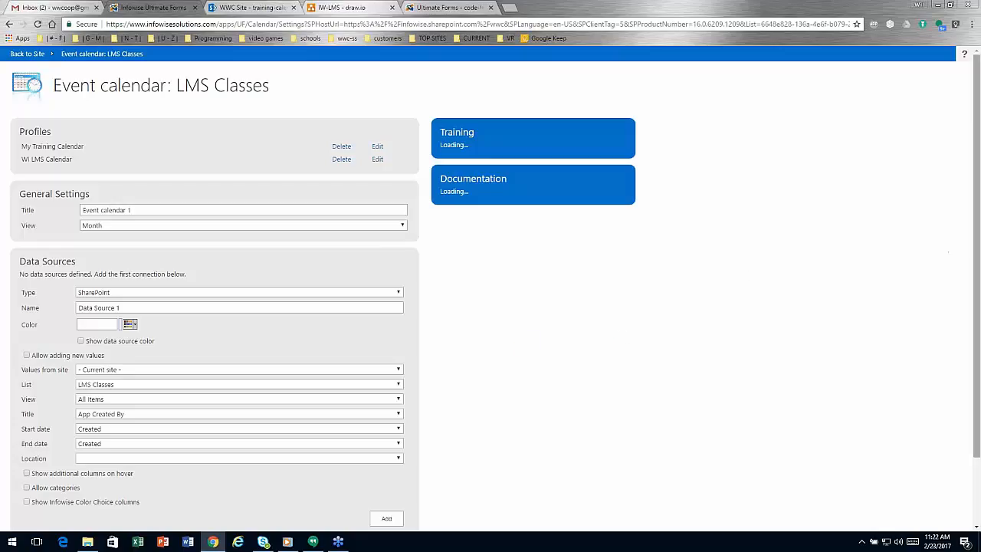
scroll(433, 194, "down", 2)
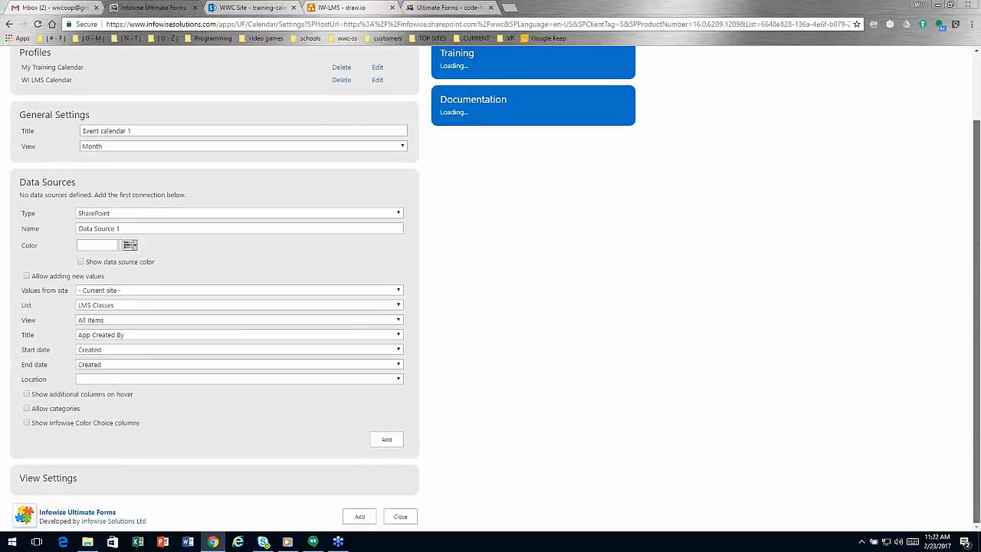
scroll(434, 195, "up", 2)
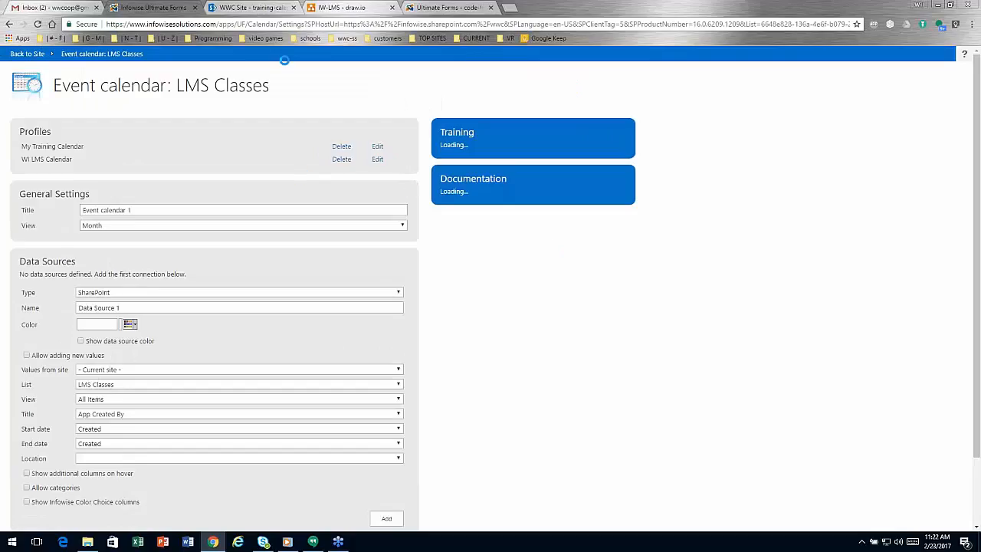
left_click(249, 7)
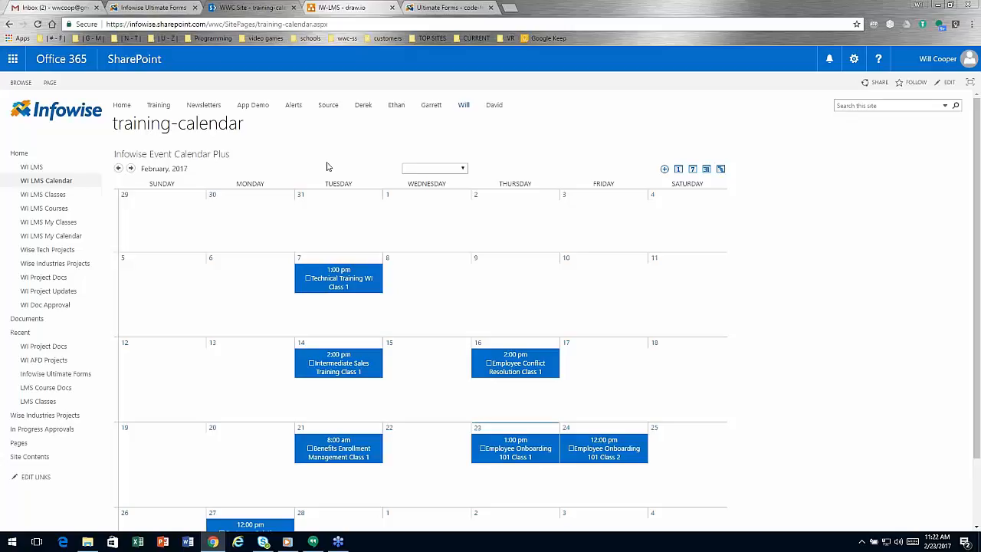
Open the Training Class Update email for Employee Onboarding 101 Class 1 in Gmail and return to the maximized training-calendar page.
left_click(951, 6)
left_click_drag(452, 8, 980, 68)
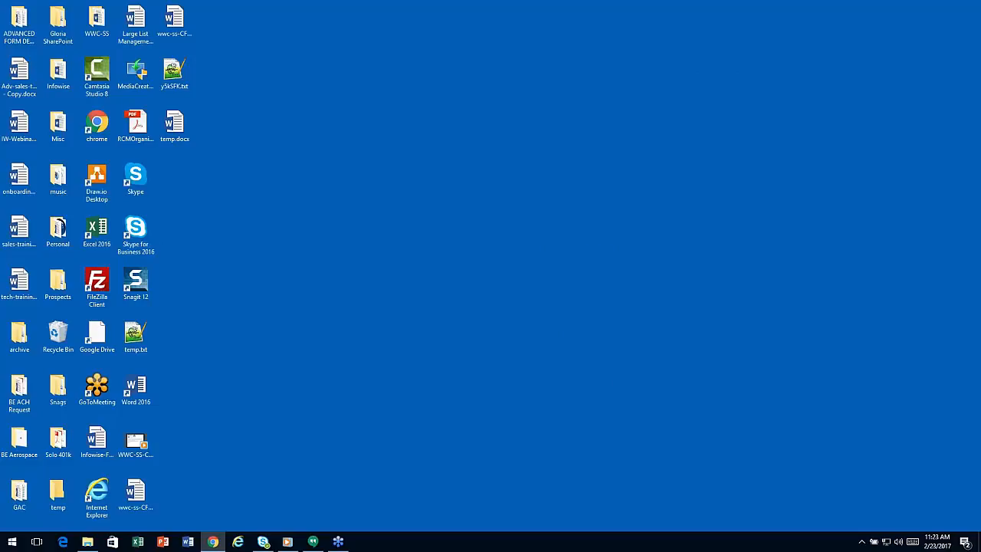
left_click_drag(980, 69, 633, 49)
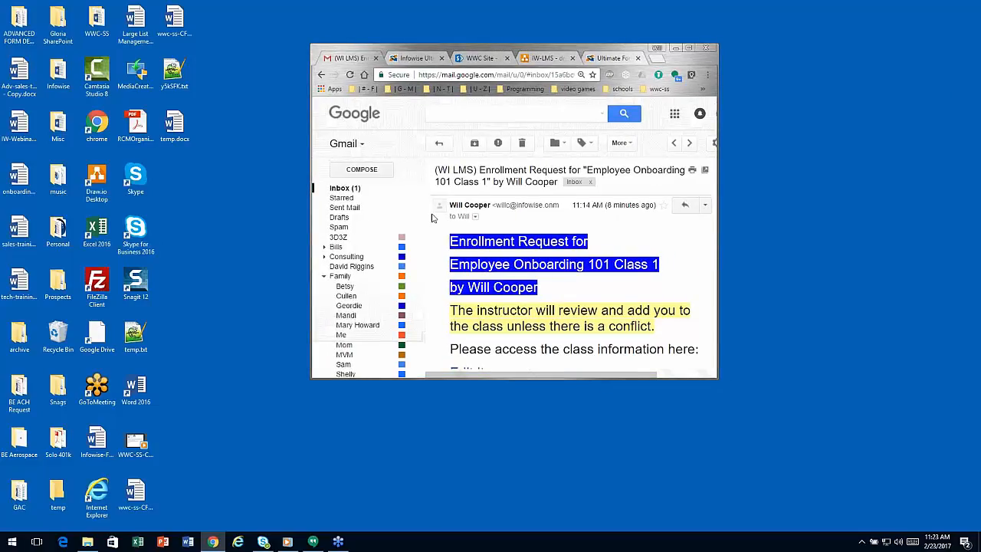
left_click(354, 189)
left_click(510, 167)
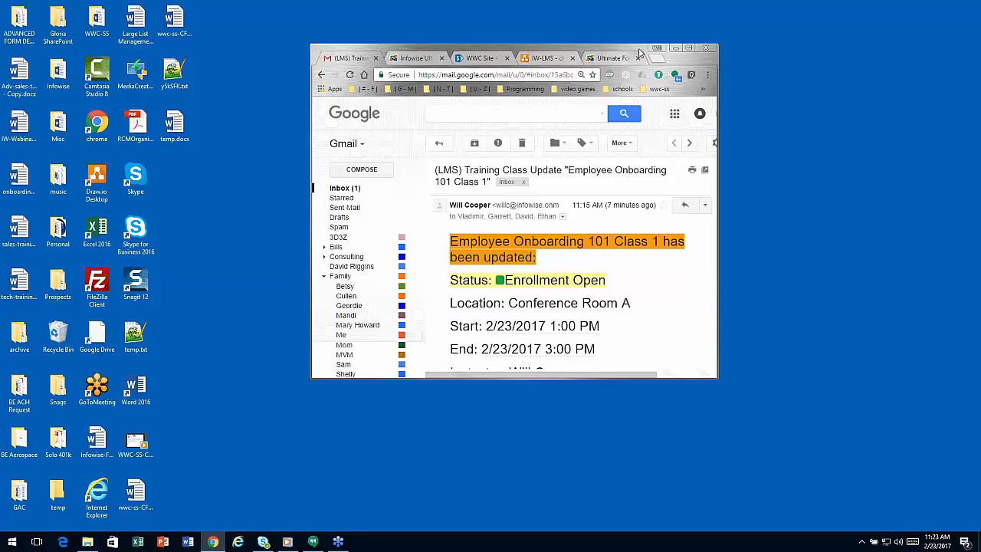
left_click(483, 59)
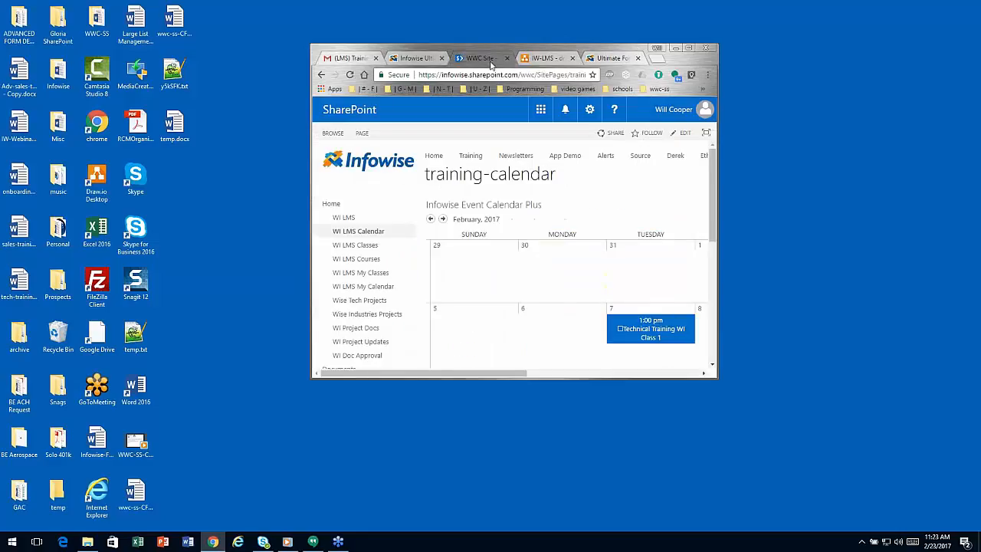
left_click(688, 49)
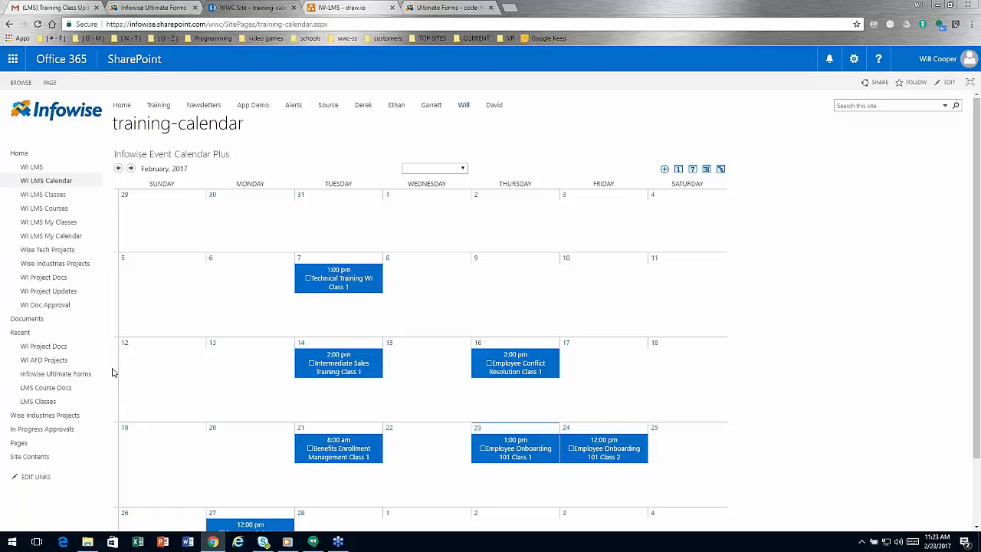
Open the alert settings of the LMS Classes list and load the LMS Classes - Enrollement Request alert.
left_click(61, 197)
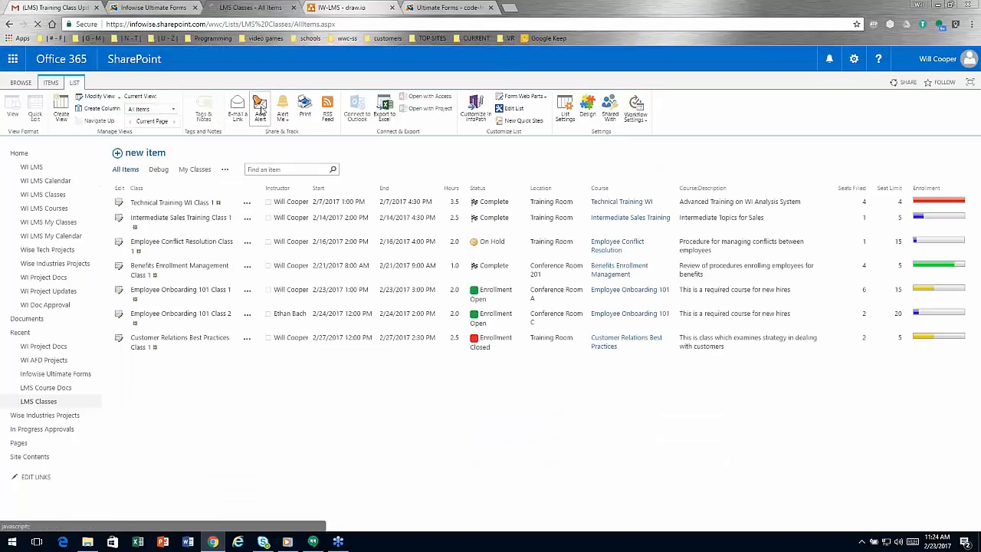
left_click(260, 108)
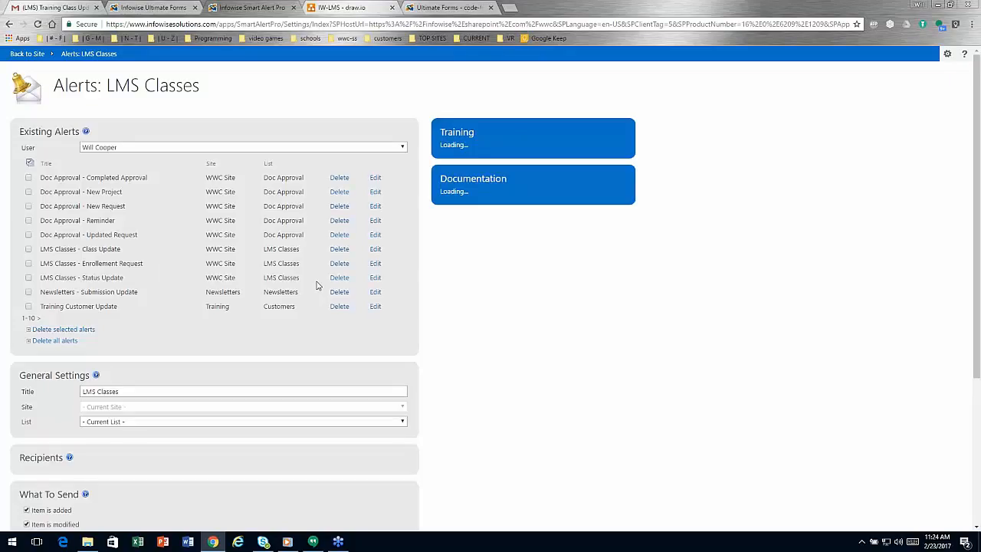
left_click(376, 263)
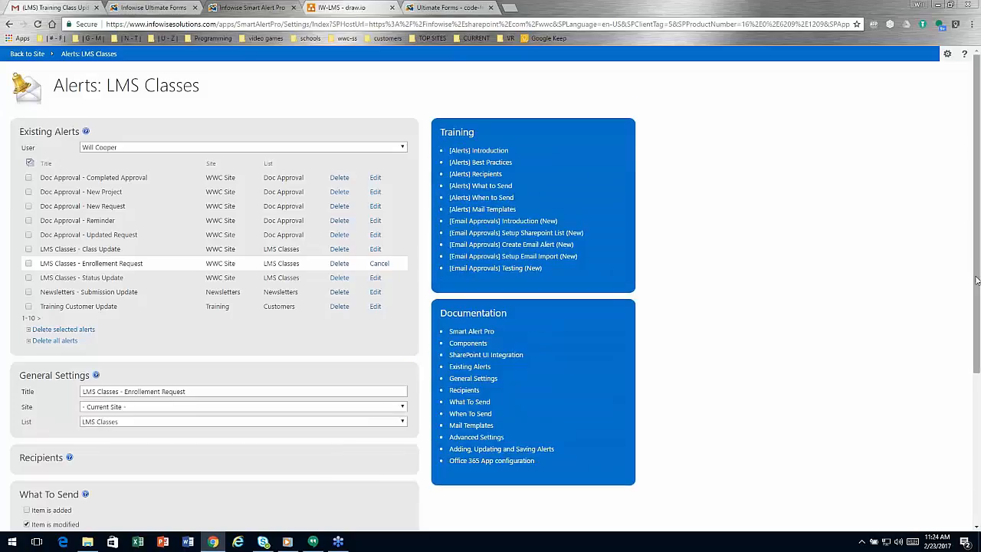
Expand the Enrollement Request alert's recipients and examine its To, CC and BCC entries and sending conditions.
scroll(369, 387, "down", 3)
left_click(38, 259)
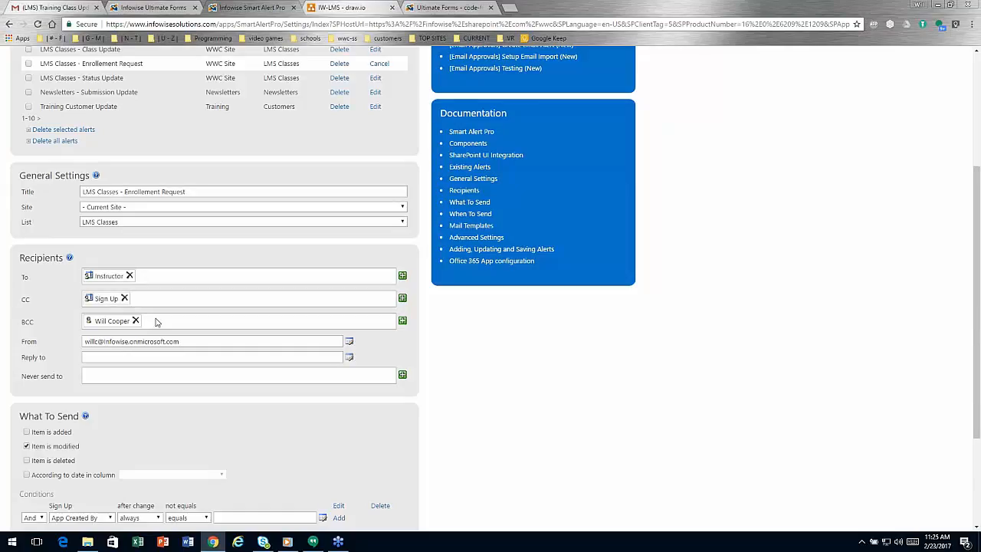
left_click_drag(41, 322, 18, 322)
left_click(34, 322)
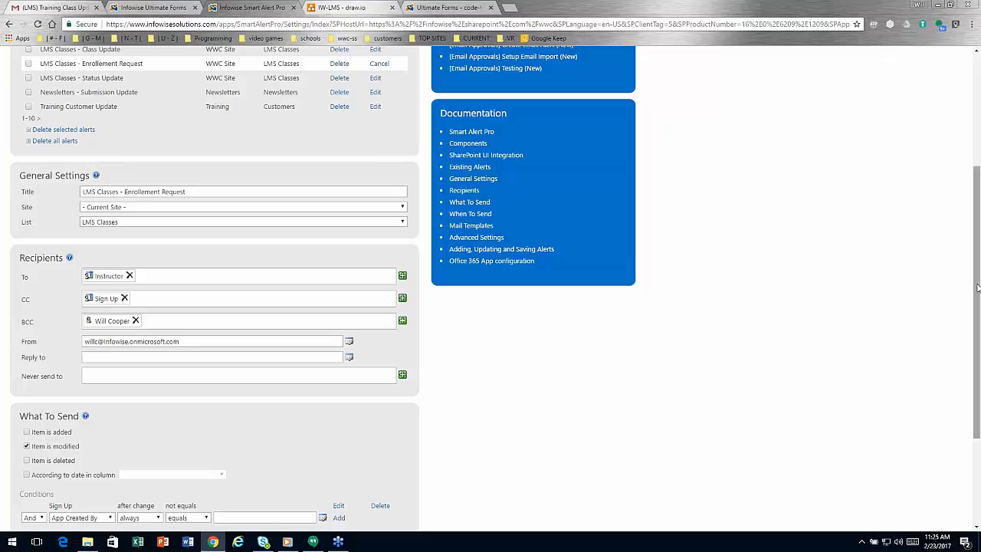
scroll(976, 291, "down", 2)
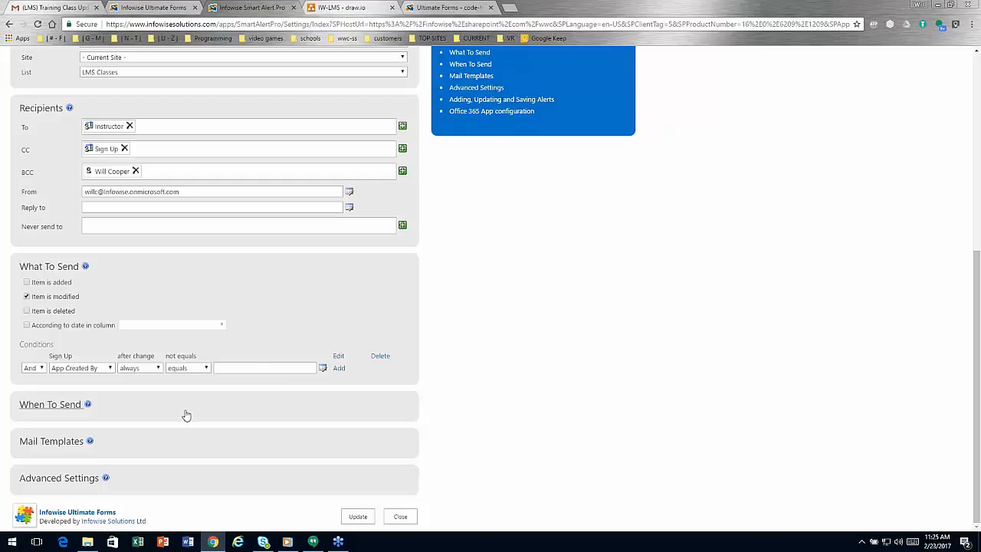
Expand the alert's mail templates and load the Training Class Update template in the mail template editor.
left_click(63, 441)
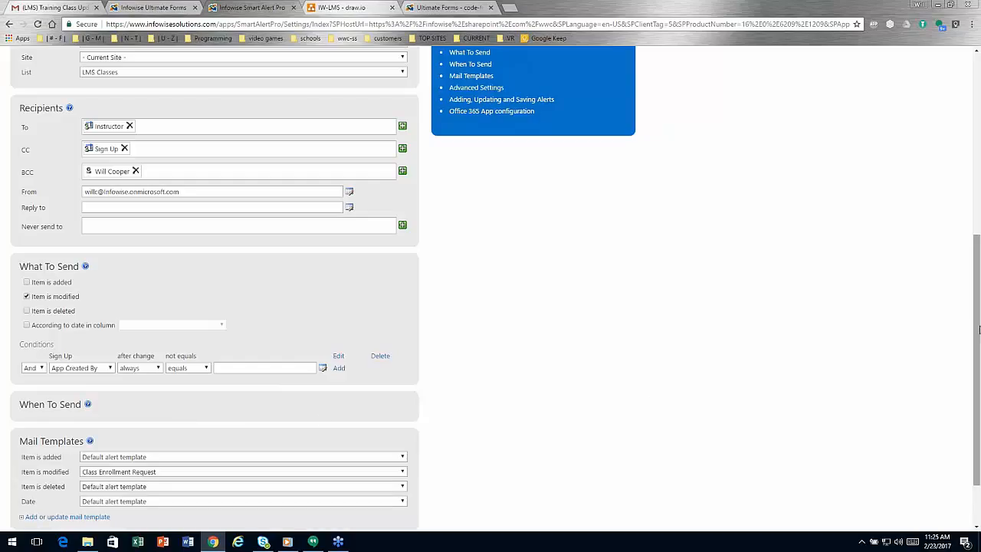
scroll(971, 330, "down", 1)
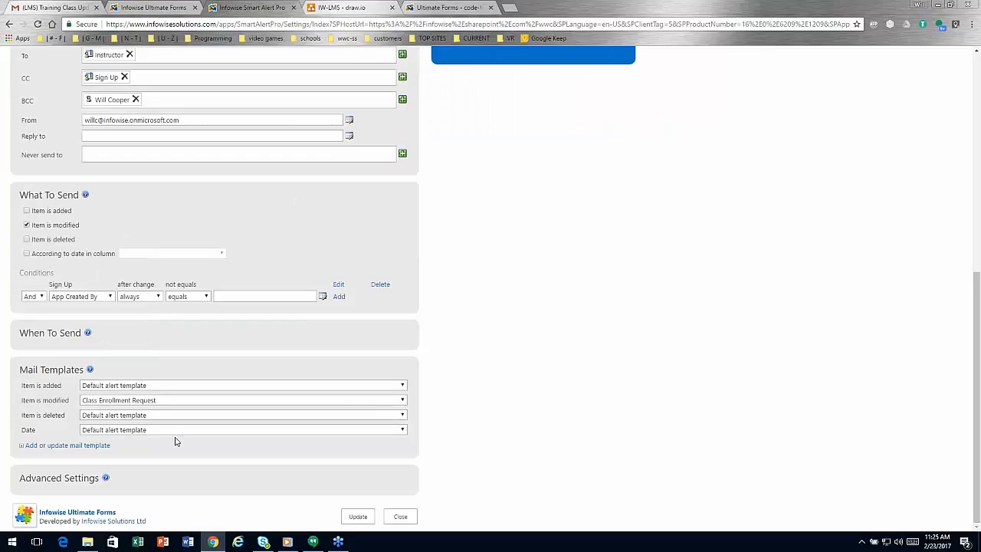
left_click(68, 446)
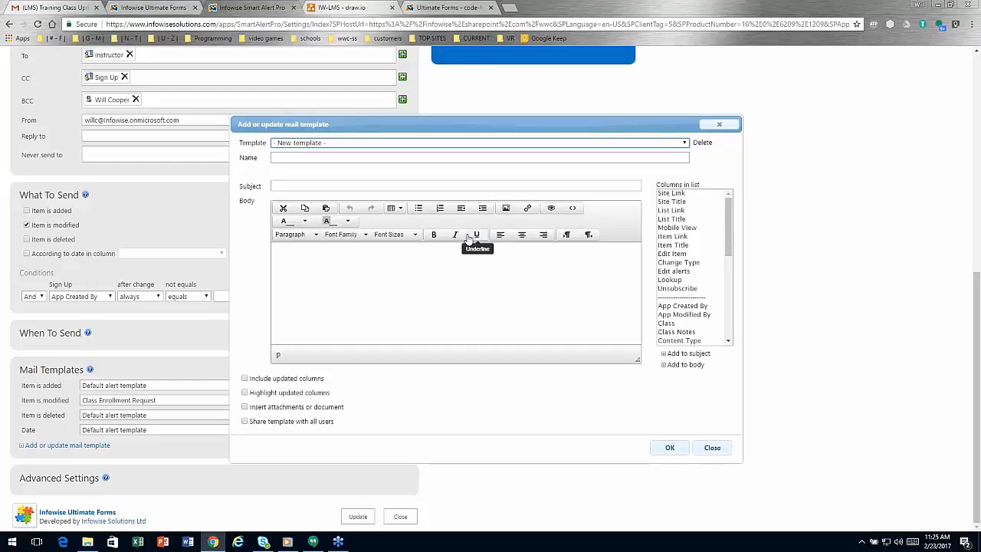
left_click(467, 144)
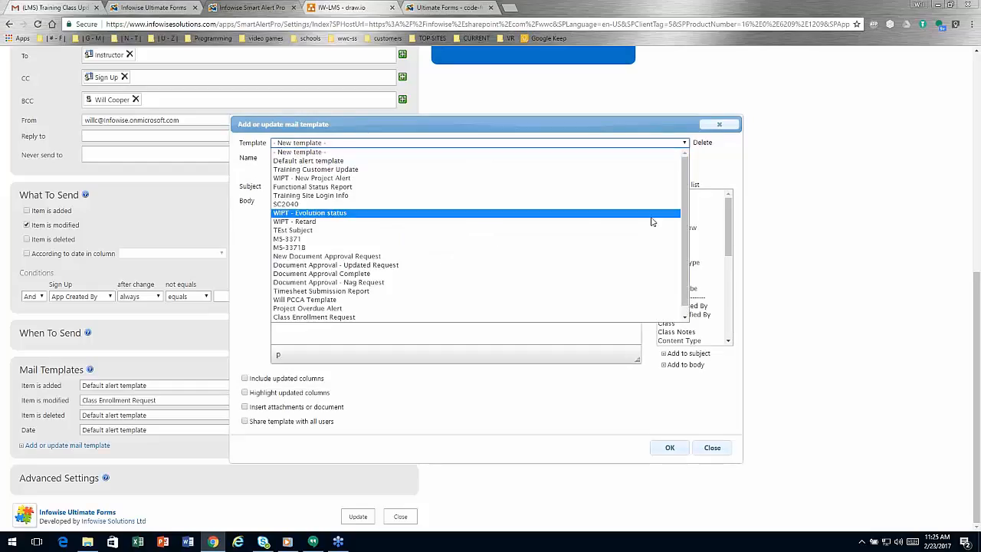
scroll(688, 231, "down", 2)
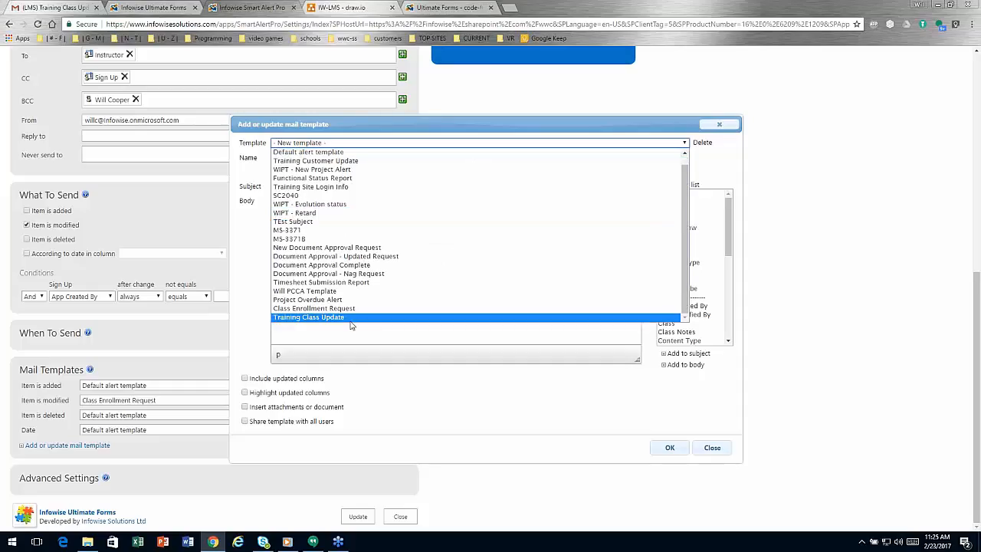
left_click(351, 321)
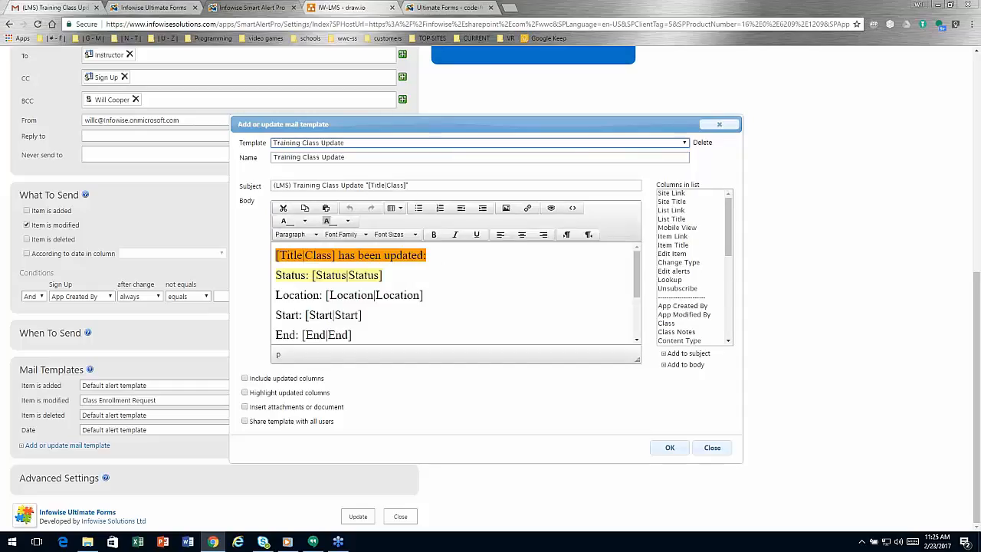
Examine the template's body placeholders, its Edit Item link and the available list columns, and close the template editor without saving.
left_click(443, 259)
left_click_drag(432, 256, 264, 254)
left_click(402, 277)
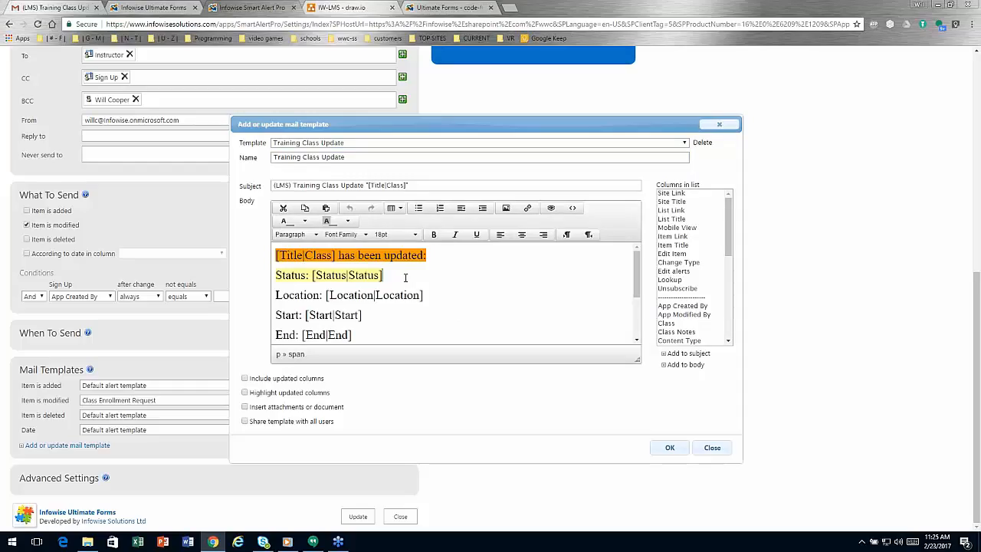
left_click_drag(637, 276, 644, 332)
left_click_drag(382, 331, 275, 331)
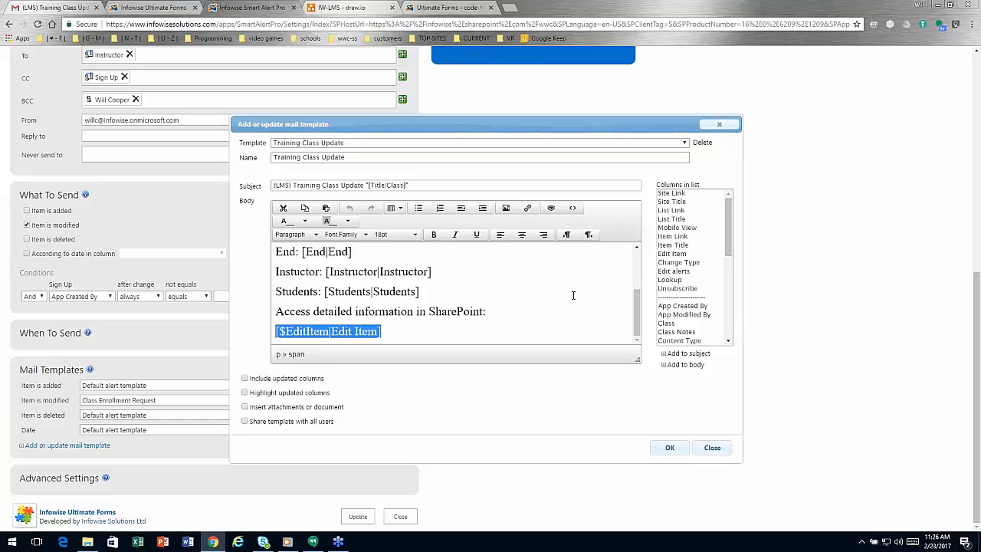
mouse_move(728, 223)
left_mouse_down()
mouse_move(737, 311)
mouse_move(713, 241)
mouse_move(733, 291)
mouse_move(732, 222)
left_mouse_up()
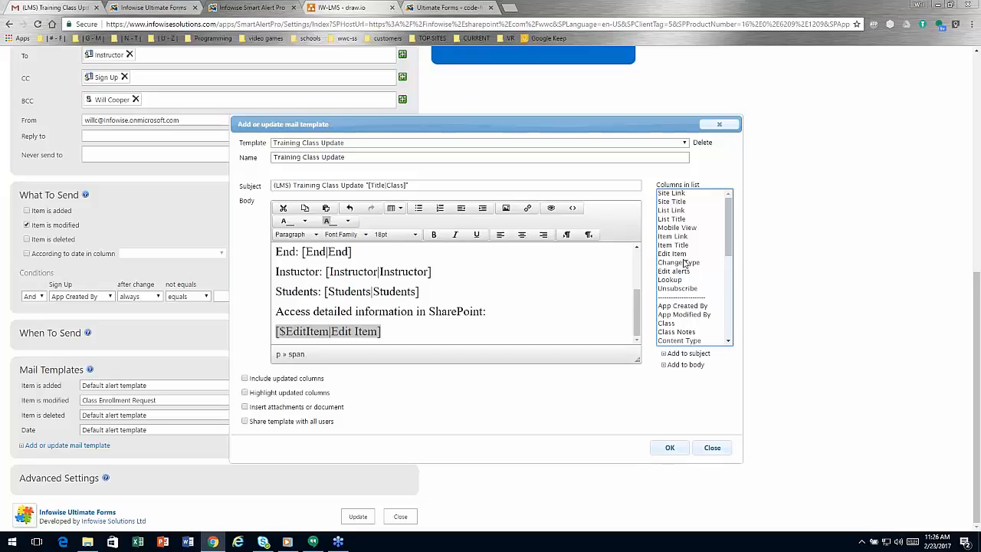
left_click(719, 126)
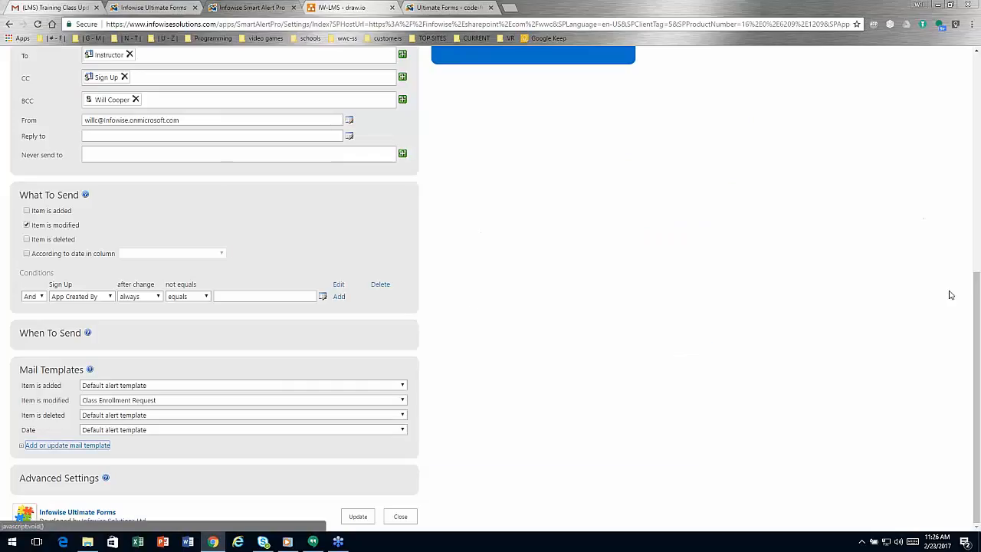
left_click_drag(978, 325, 948, 88)
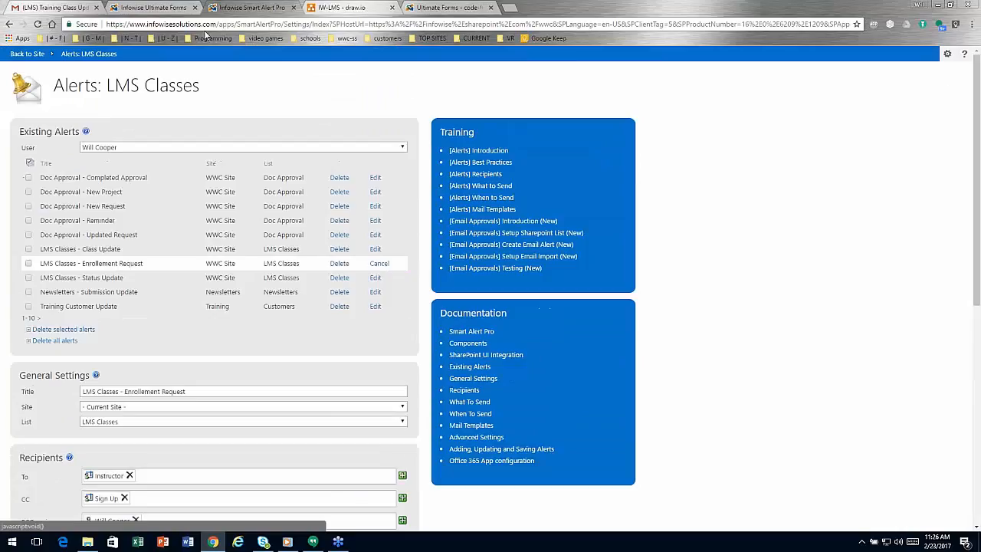
Leave the event calendar settings for the lms page and review its class hours and the LMS Courses list.
left_click(154, 6)
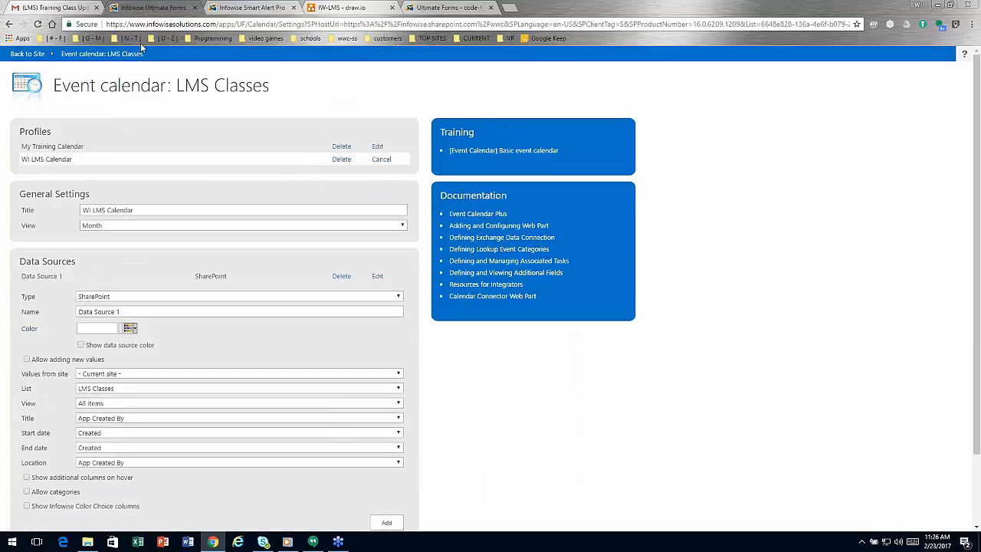
left_click(27, 54)
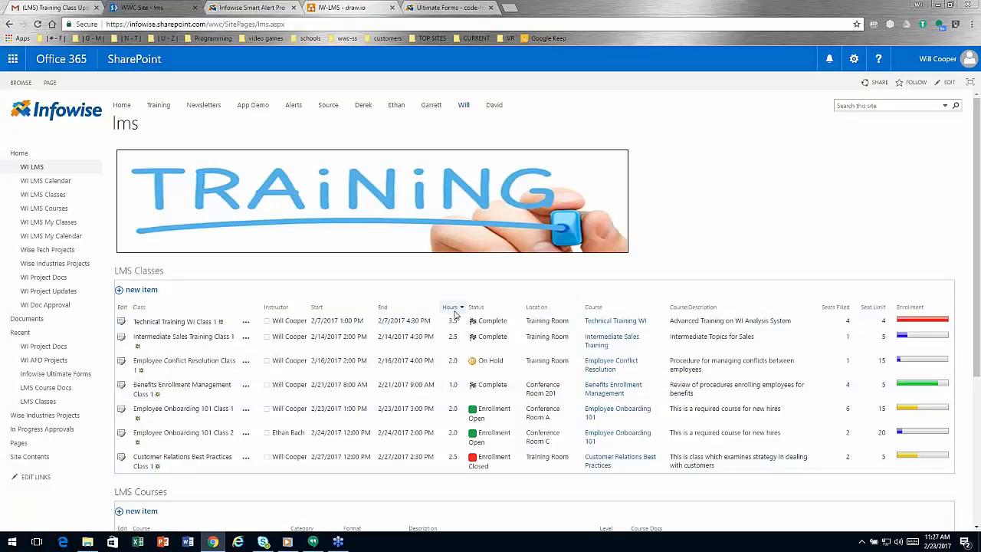
left_click_drag(452, 322, 471, 386)
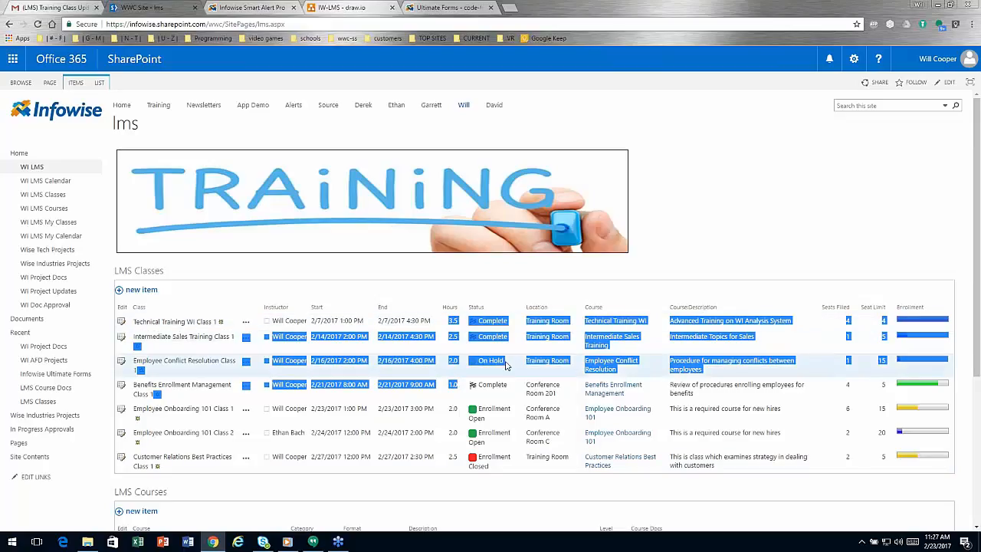
left_click(495, 493)
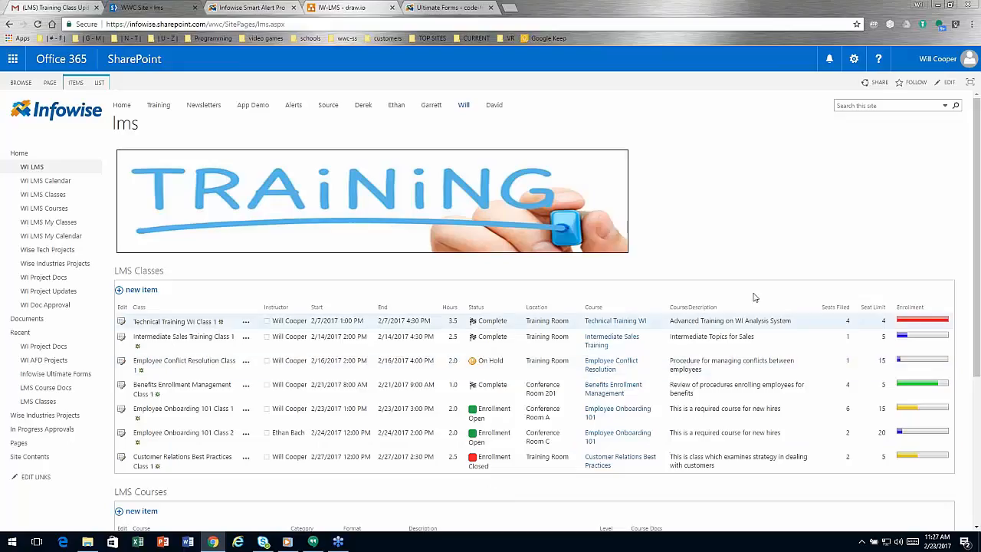
left_click(46, 208)
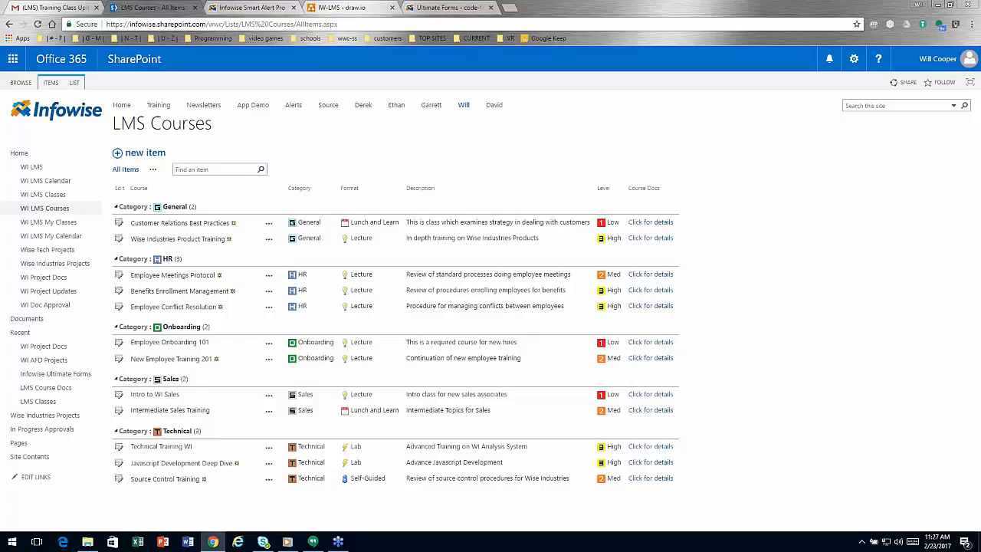
left_click(57, 170)
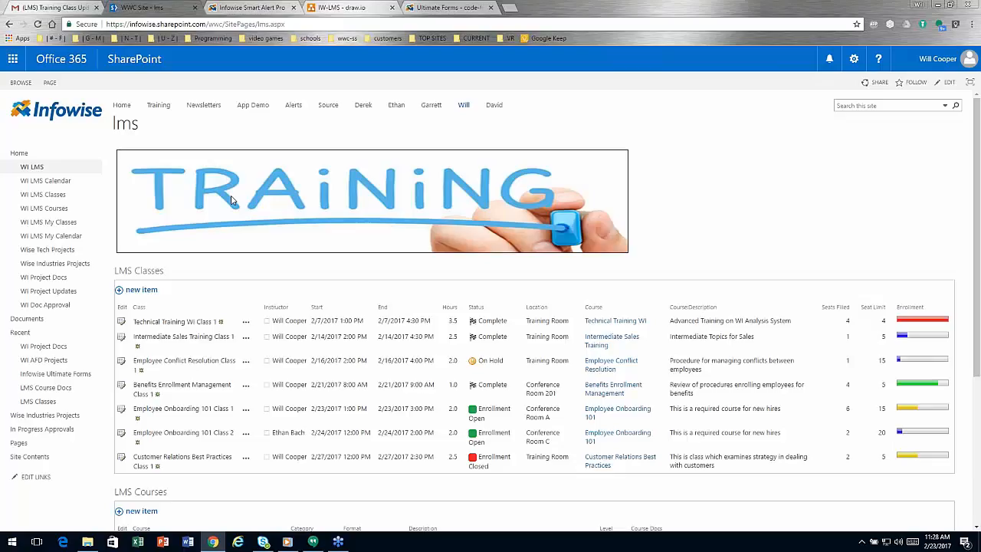
Open the Infowise actions of the LMS Classes list and load the Reset Sign Up / Email Update action to examine its general settings.
left_click(151, 272)
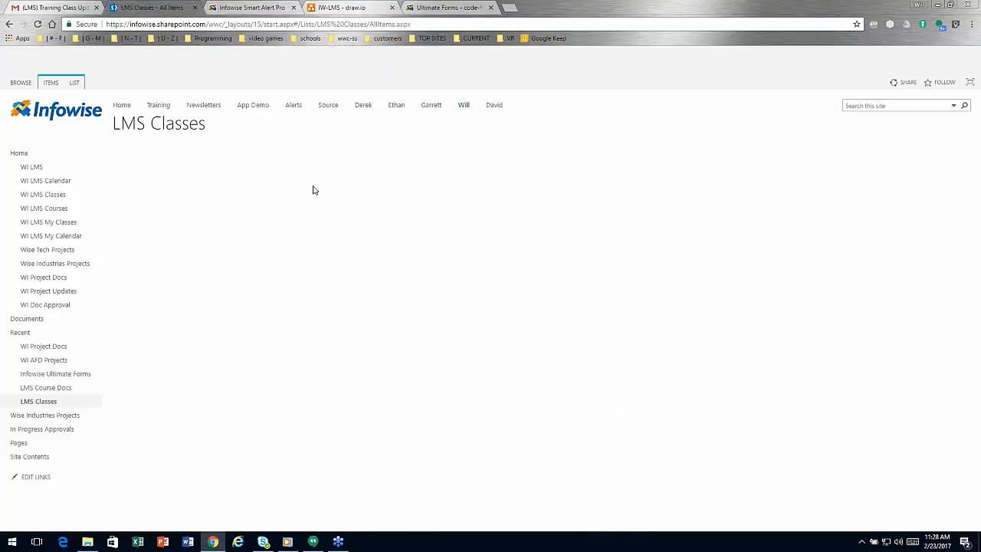
left_click(75, 84)
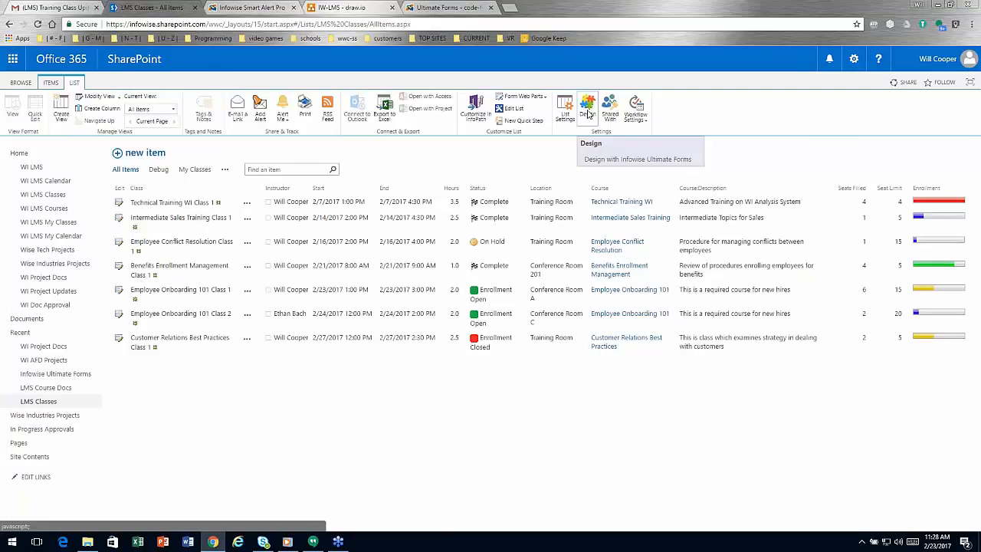
left_click(588, 111)
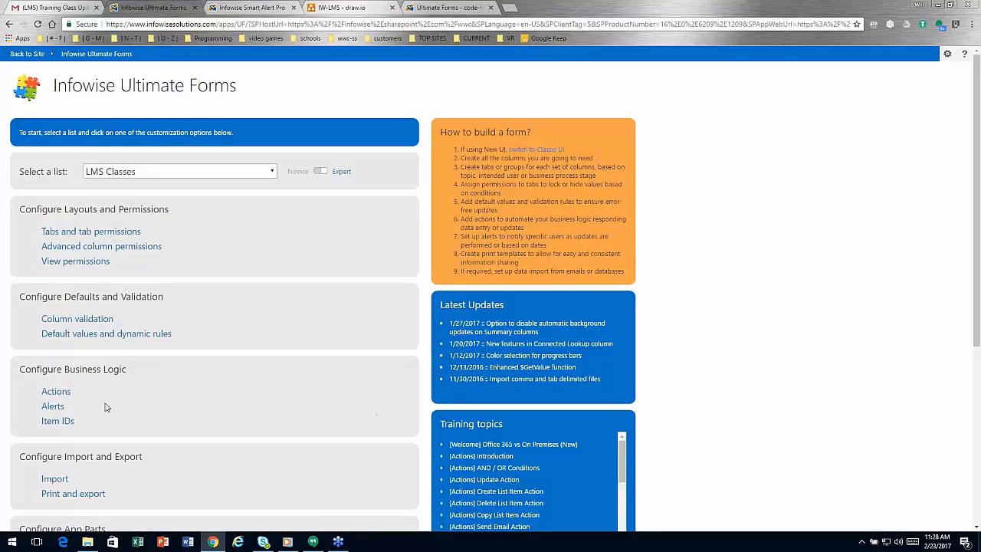
left_click(56, 392)
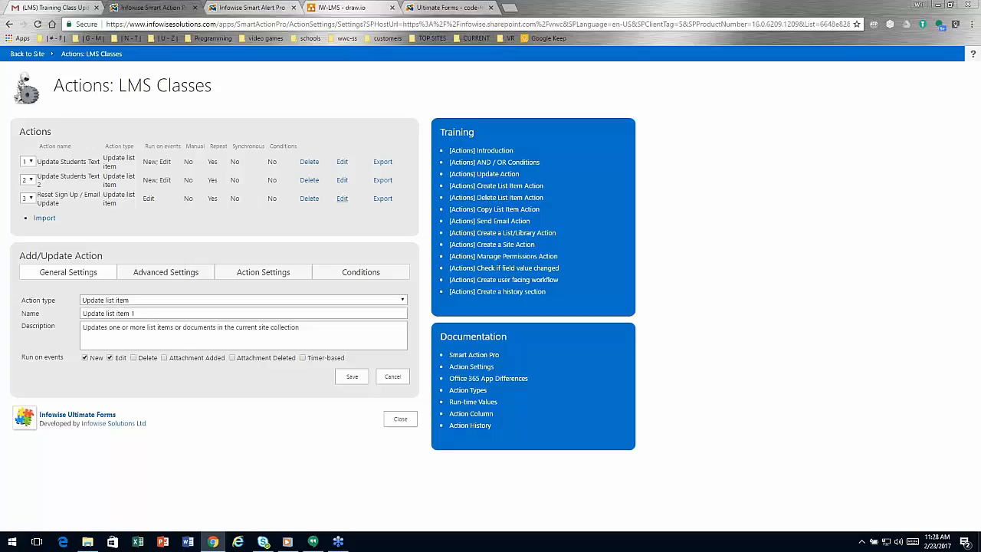
left_click(342, 198)
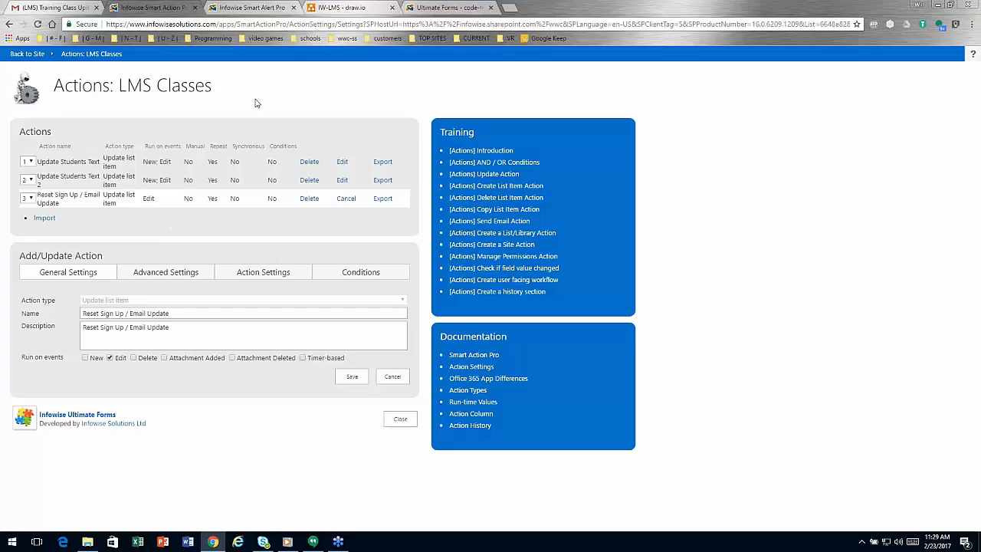
Switch to the Infowise website's Ultimate Forms page, view its On premises and Office 365 options, and open the Foundation training course details.
left_click(434, 6)
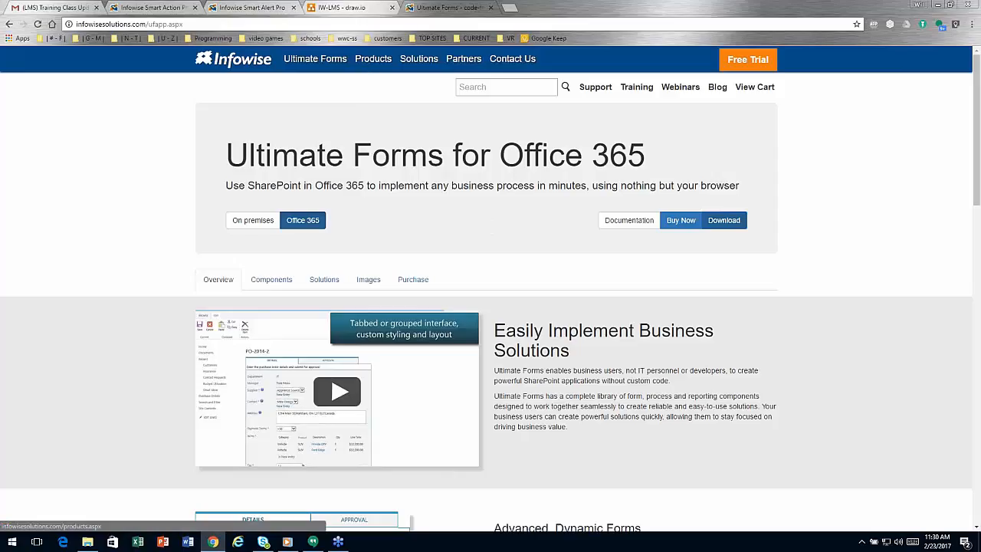
left_click(253, 221)
left_click(299, 221)
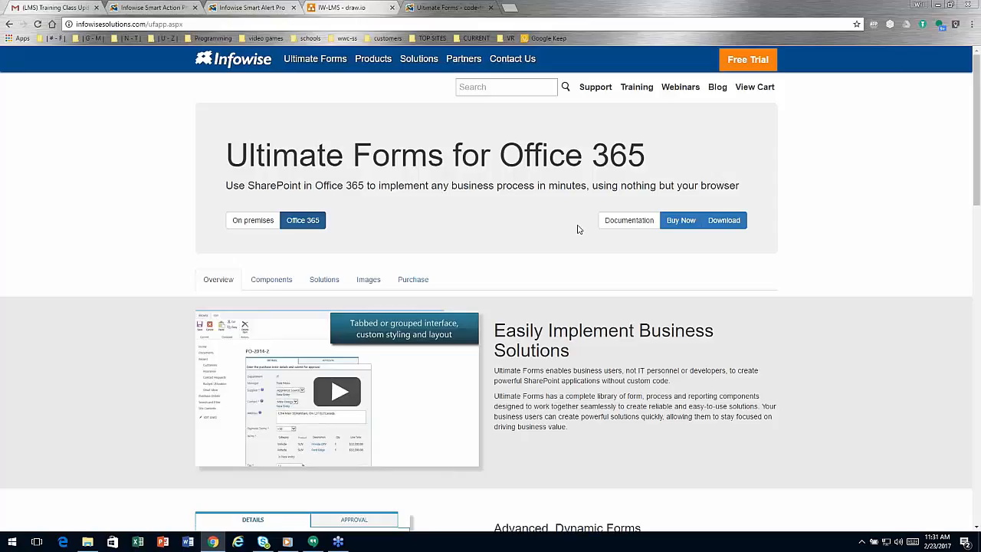
left_click(649, 92)
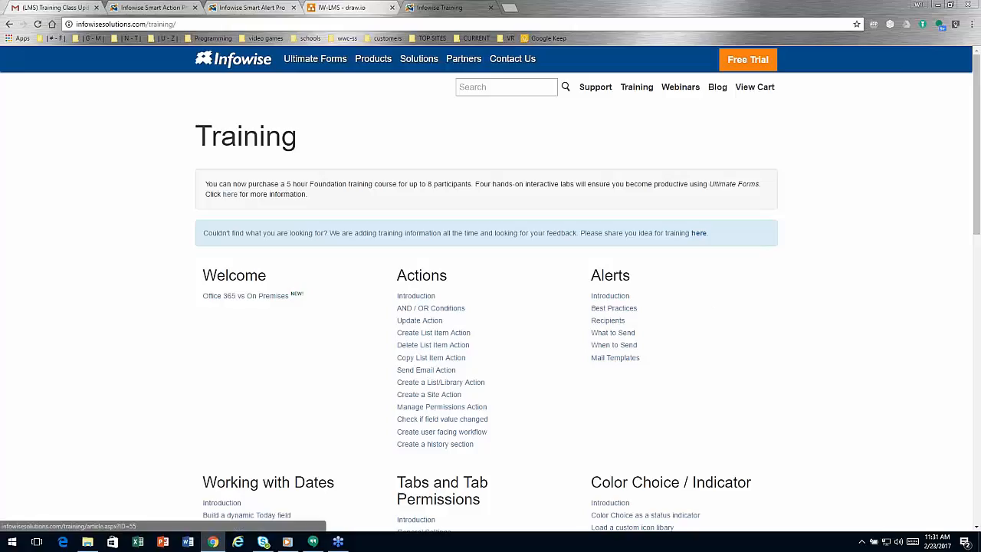
left_click(229, 195)
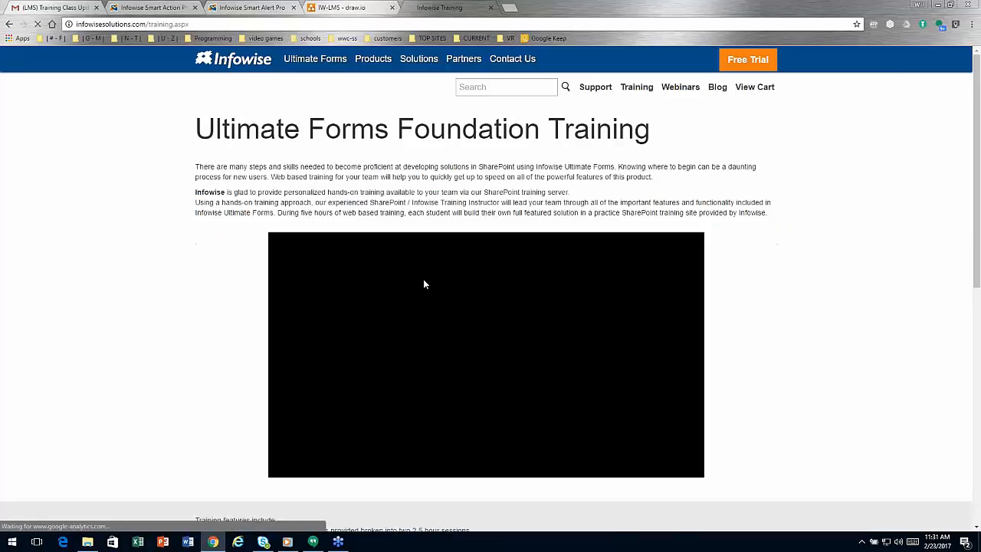